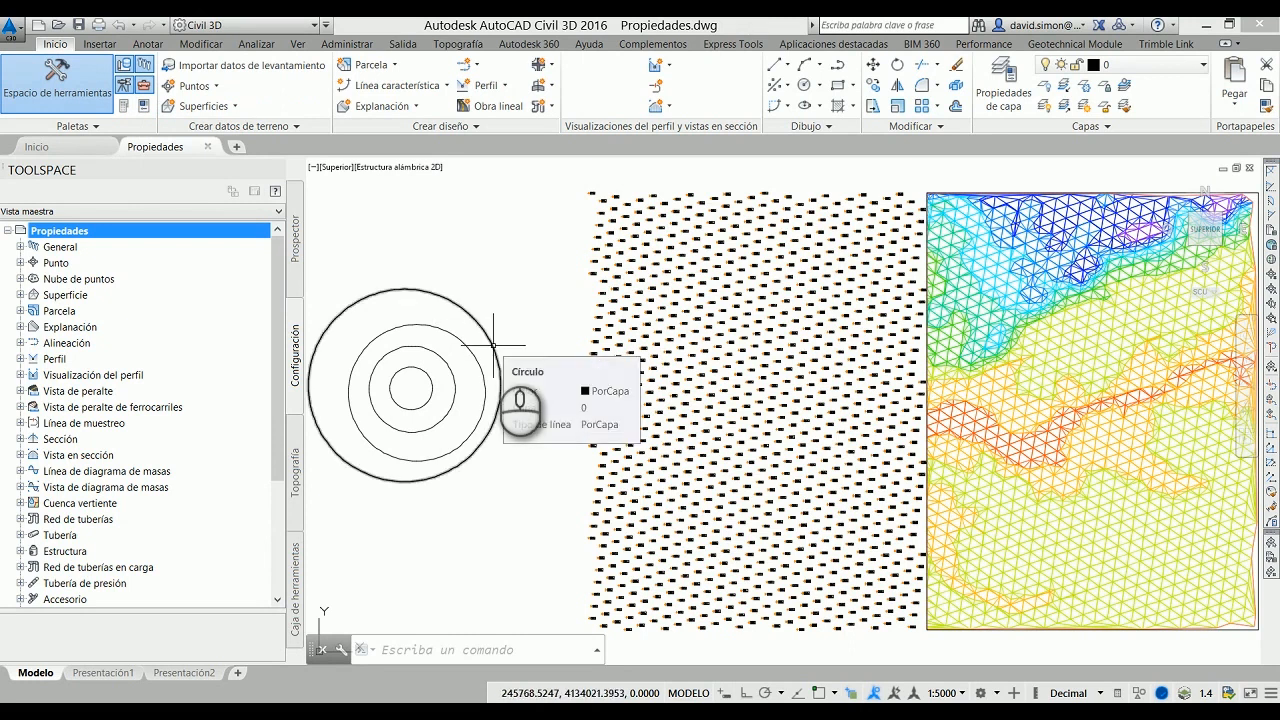
pyautogui.click(493, 345)
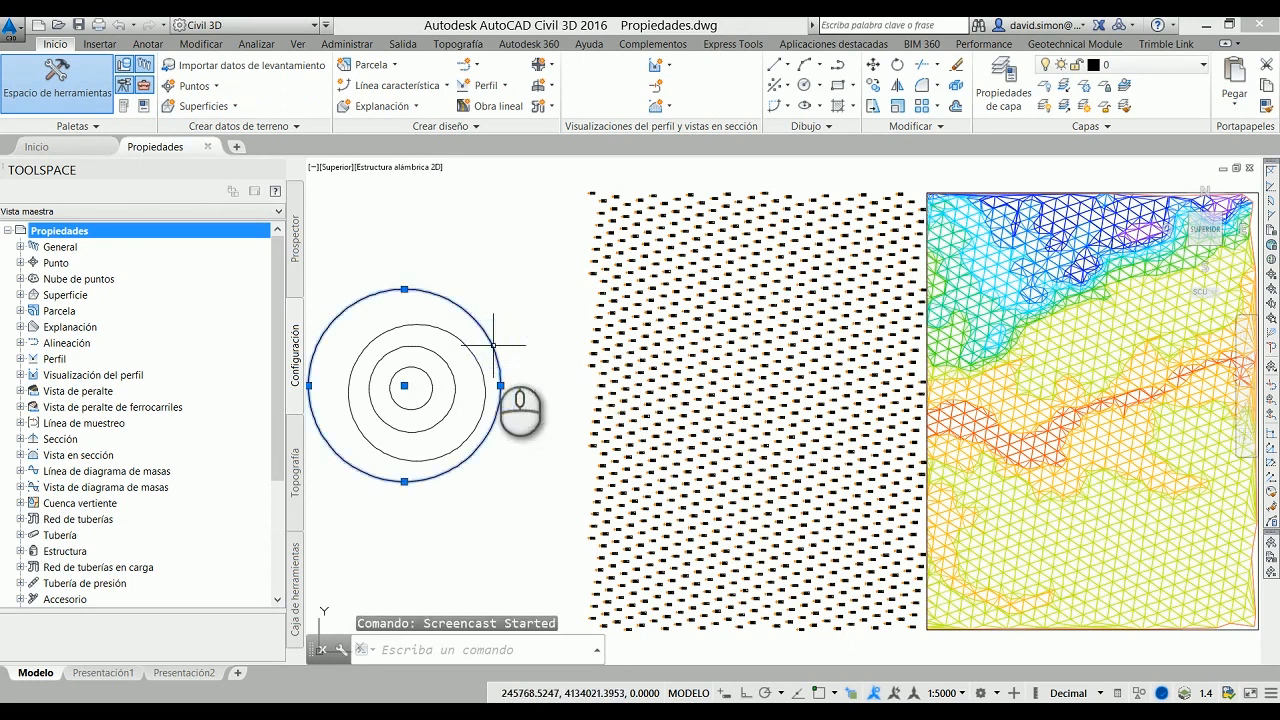
pyautogui.rightClick(514, 258)
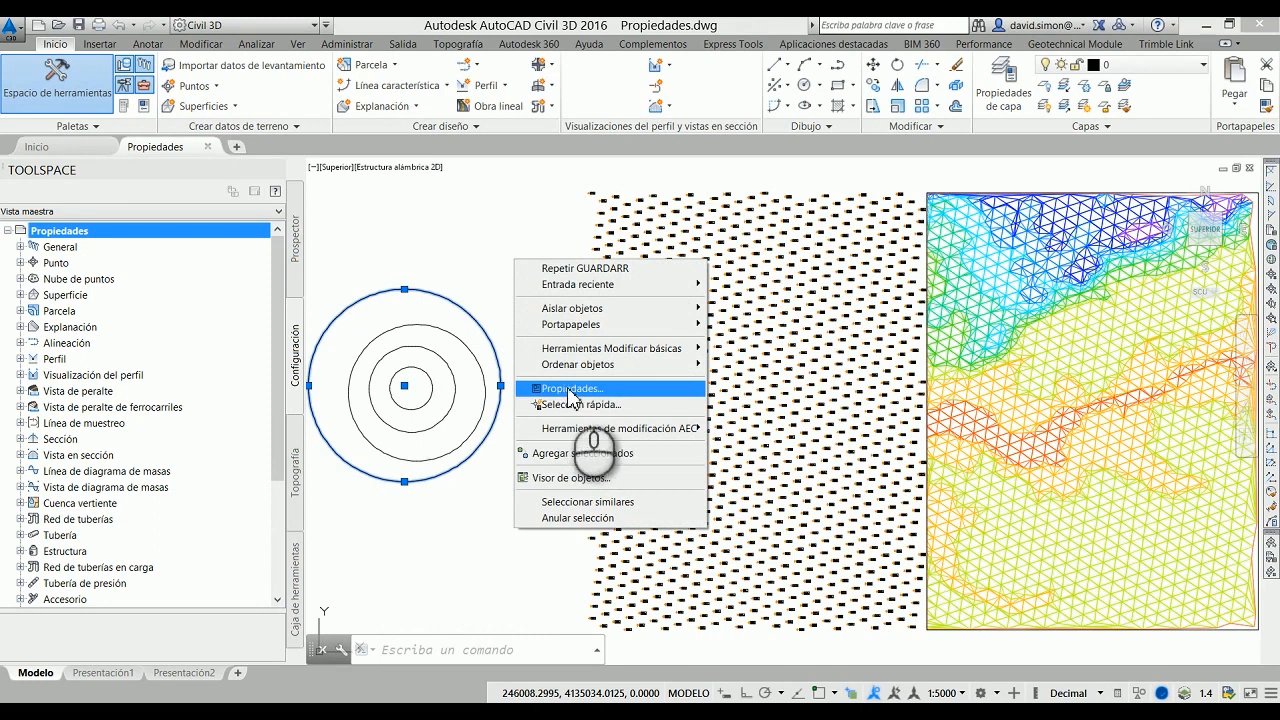
pyautogui.press('Escape')
pyautogui.press('Escape')
pyautogui.press('Escape')
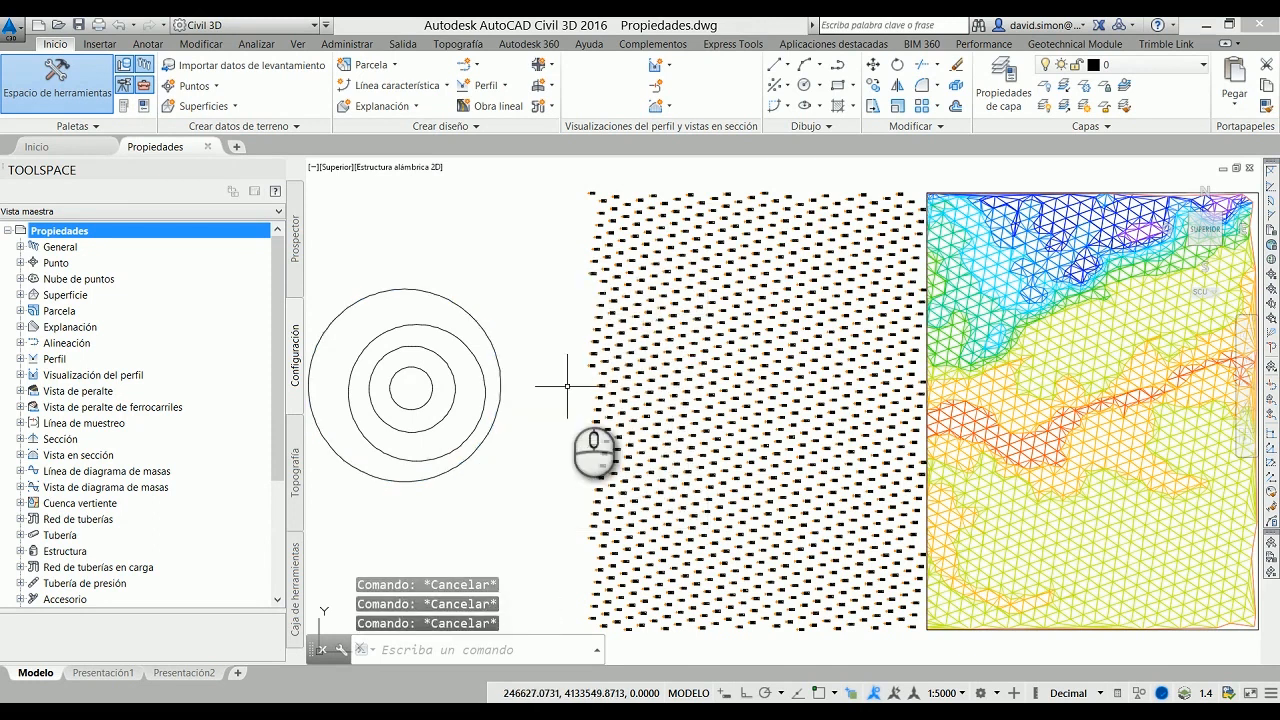
# Step: Open the Properties palette for the COGO point at the upper-left corner of the point grid
pyautogui.click(591, 191)
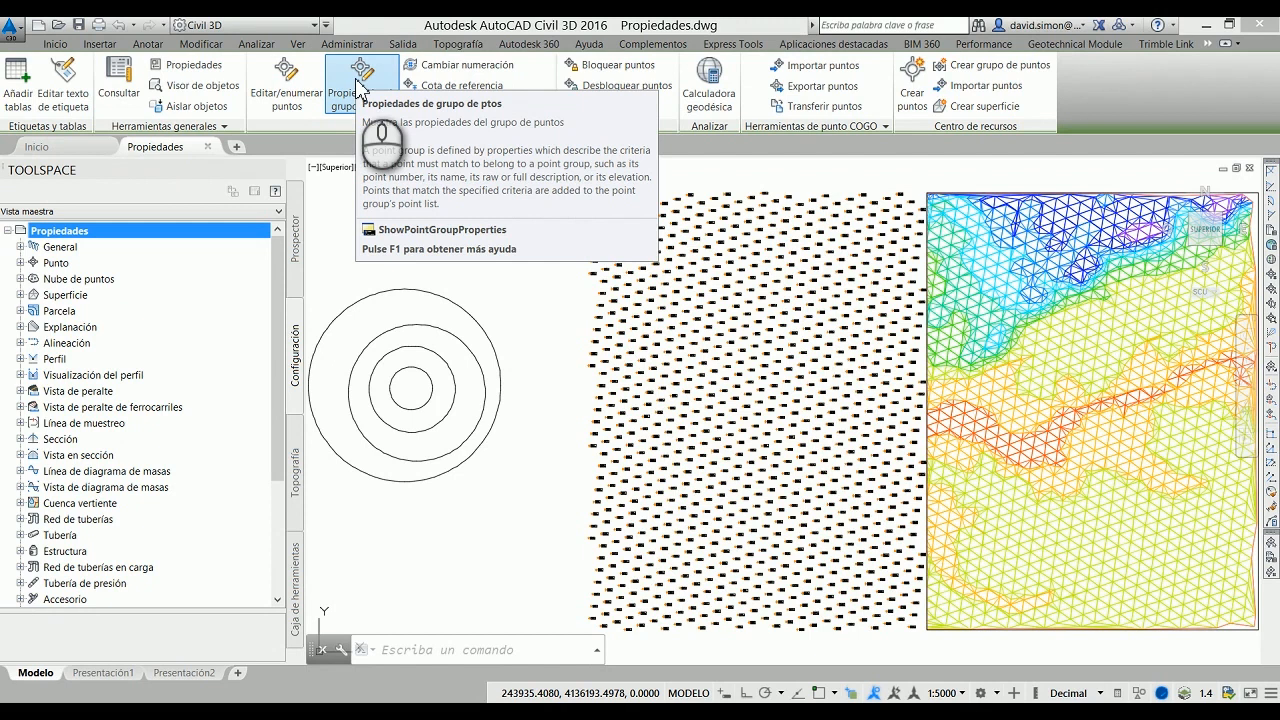
pyautogui.click(178, 72)
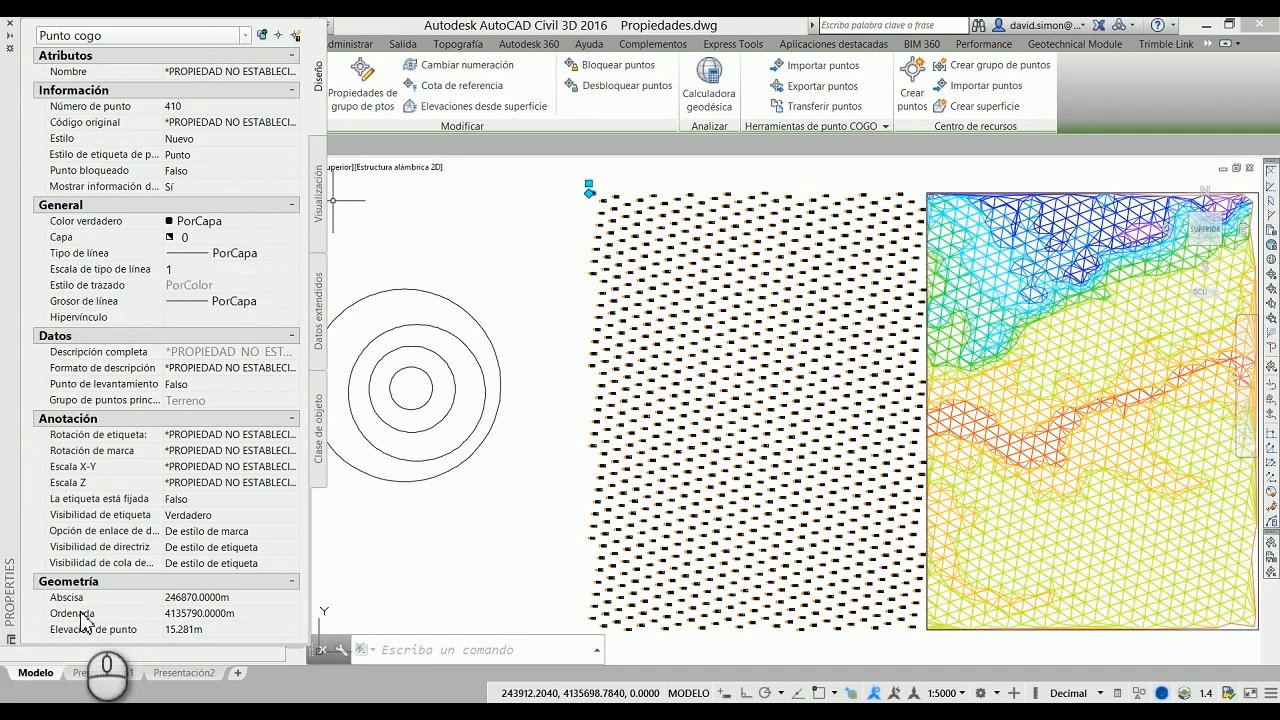
# Step: Set the selected COGO point's Abscisa to 246800 m, and restore it to 246870 m
pyautogui.click(197, 598)
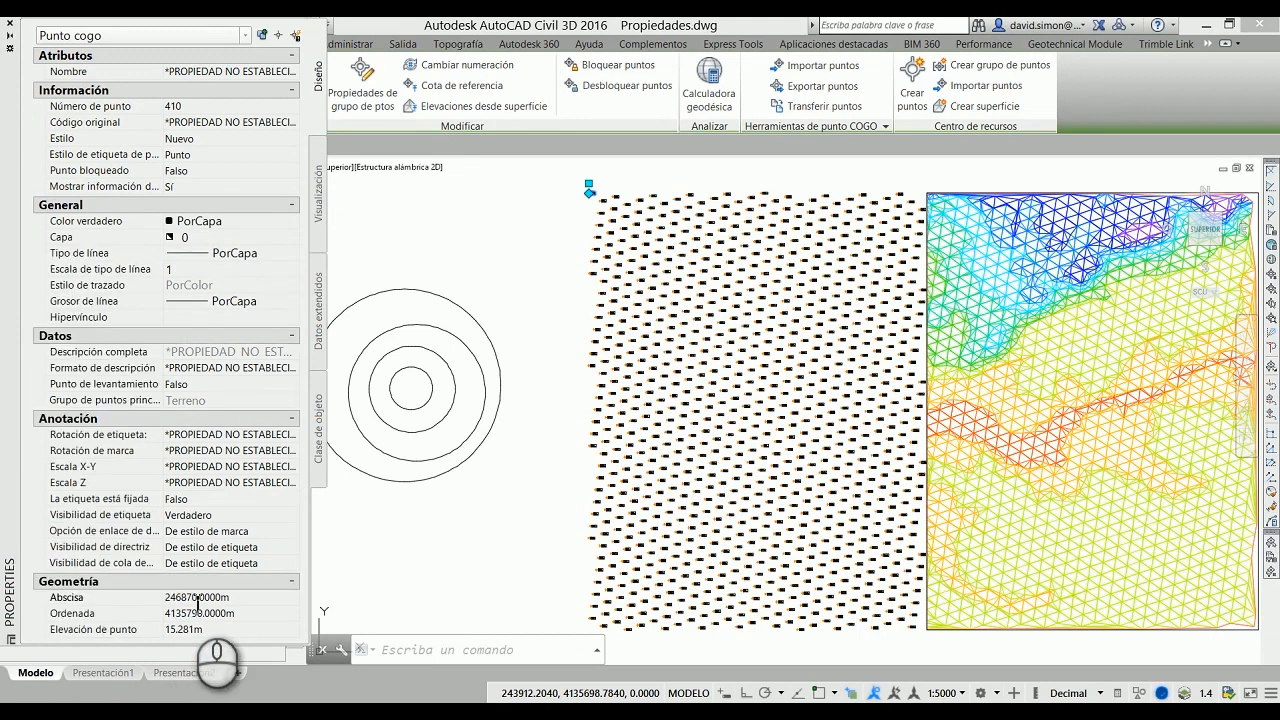
pyautogui.moveTo(188, 601); pyautogui.dragTo(193, 602)
pyautogui.write('0')
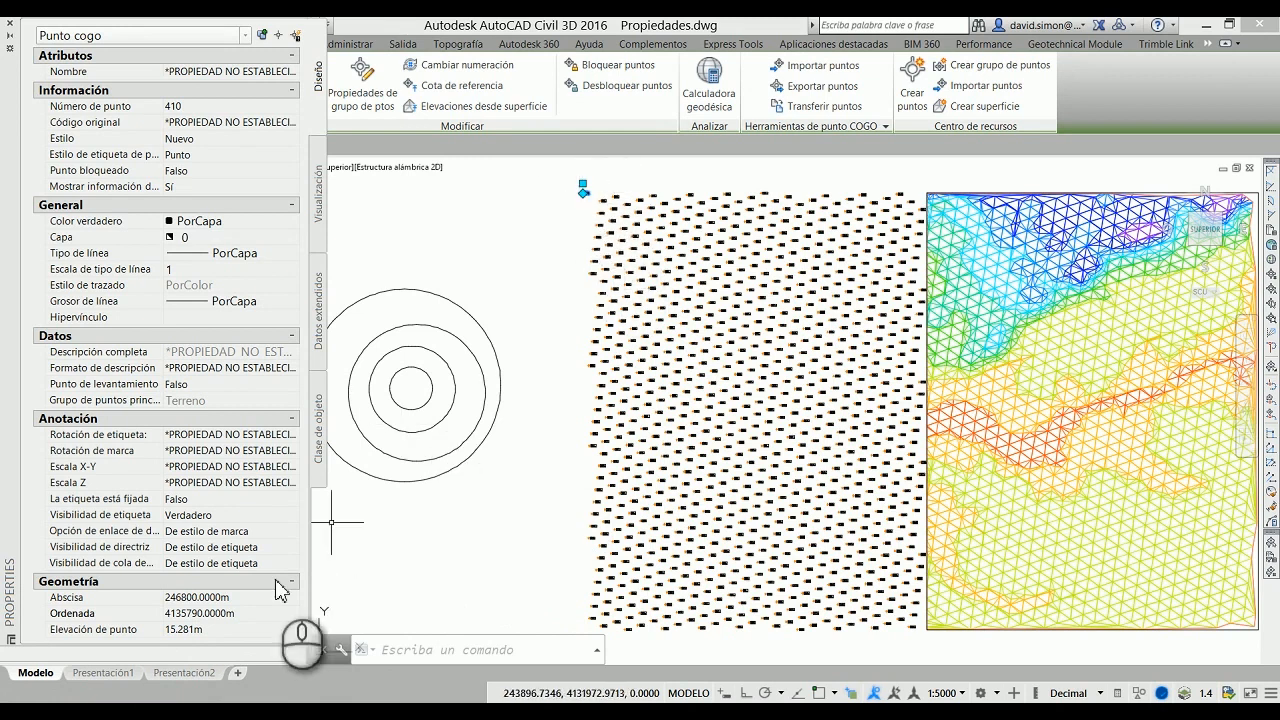
pyautogui.click(190, 597)
pyautogui.click(191, 597)
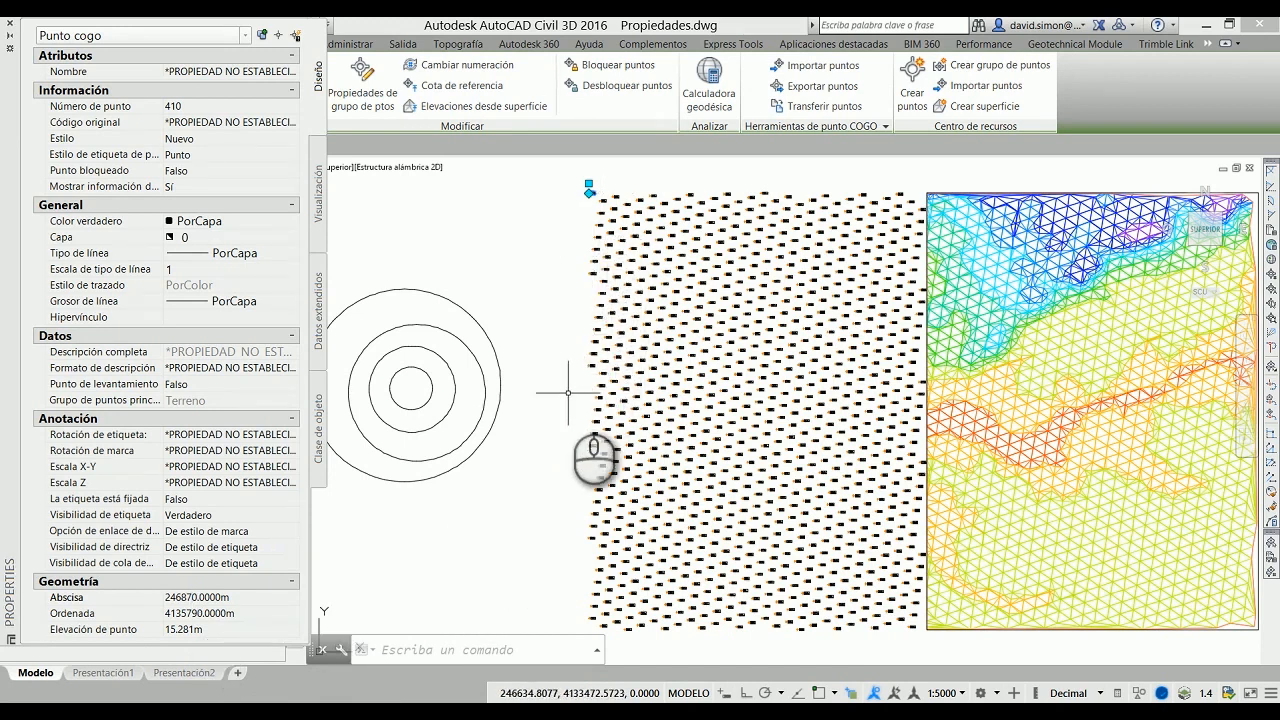
# Step: Change the selected COGO point's Abscisa to 246770 m and return it to 246870 m
pyautogui.click(182, 598)
pyautogui.moveTo(182, 598); pyautogui.dragTo(189, 600)
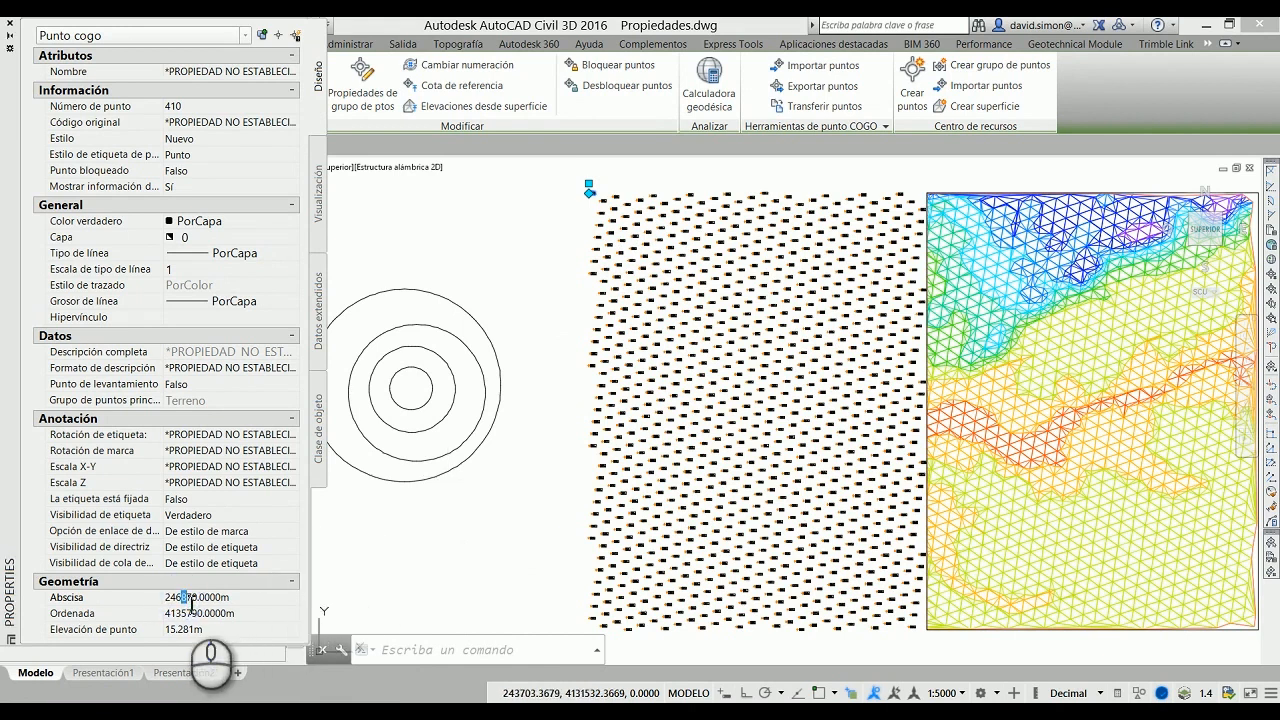
pyautogui.write('7')
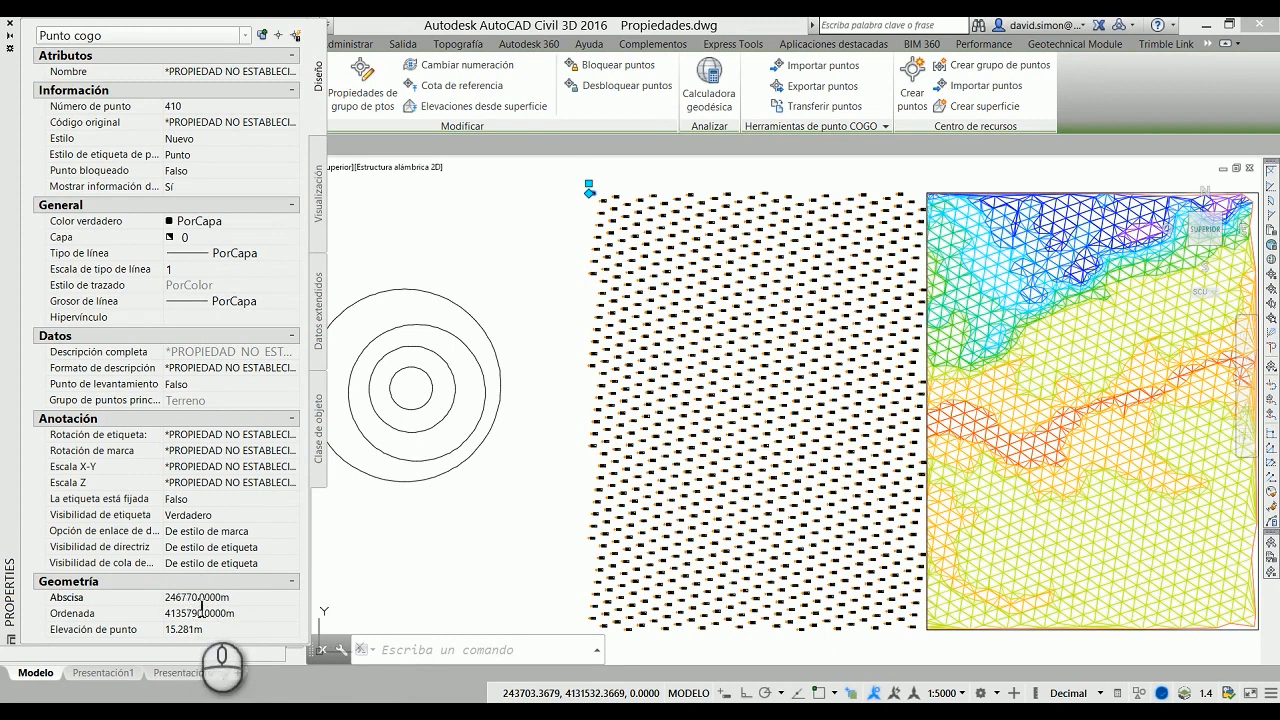
pyautogui.click(506, 516)
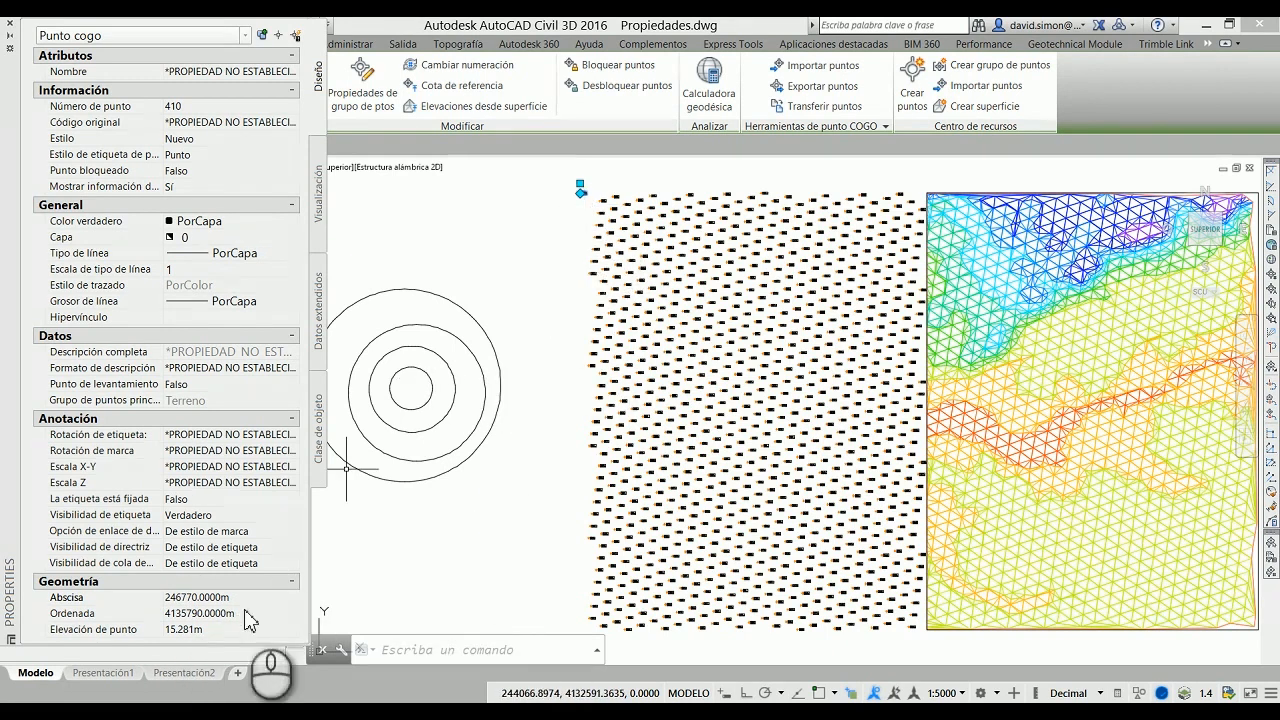
pyautogui.moveTo(190, 601); pyautogui.dragTo(183, 600)
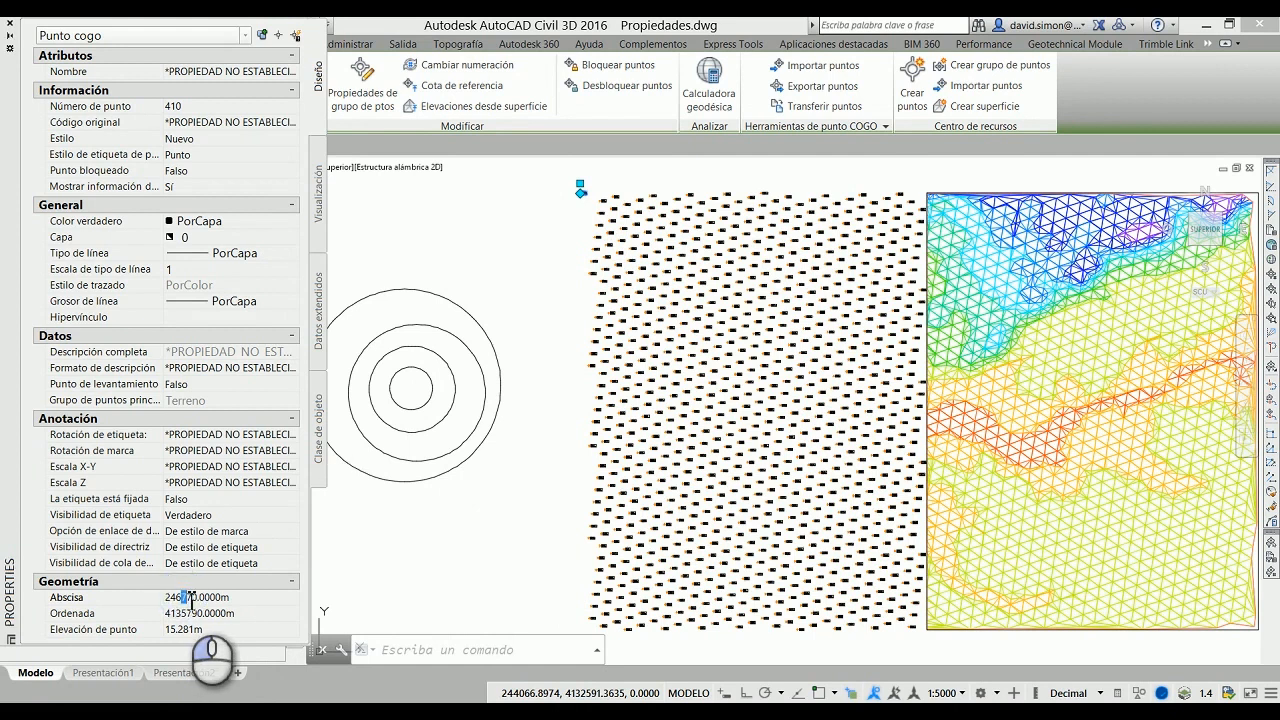
pyautogui.write('8')
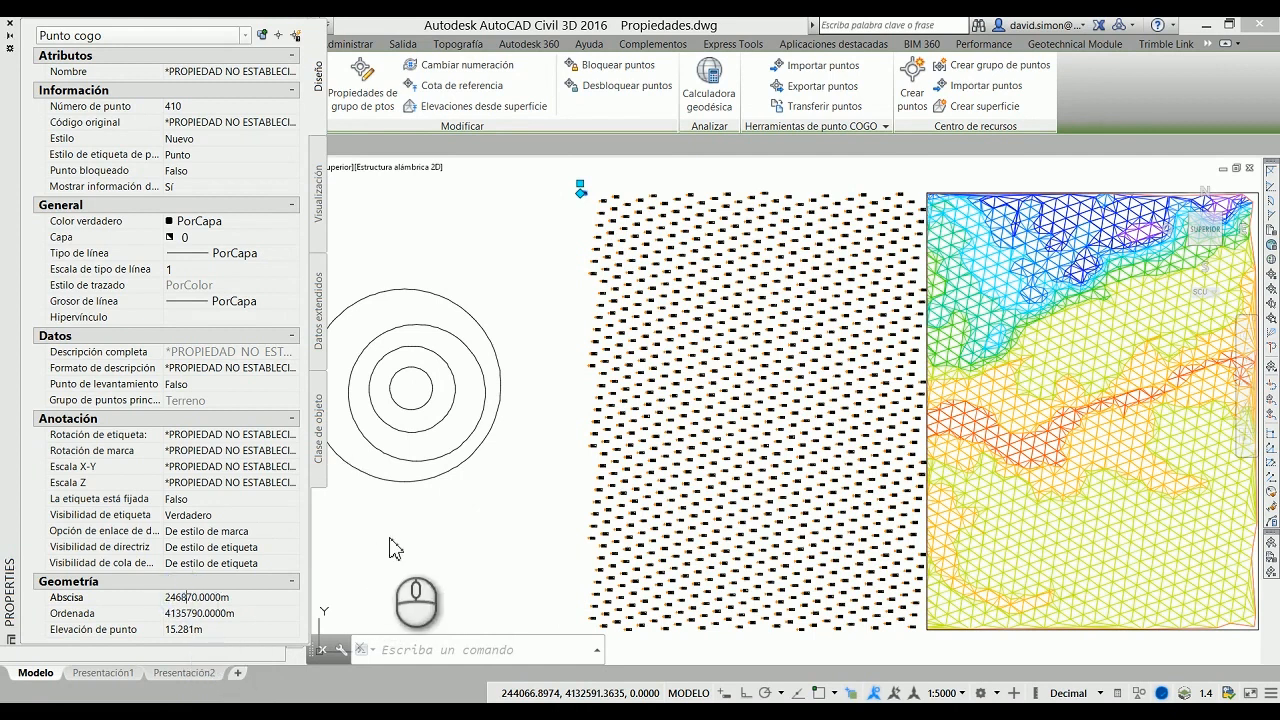
pyautogui.click(476, 527)
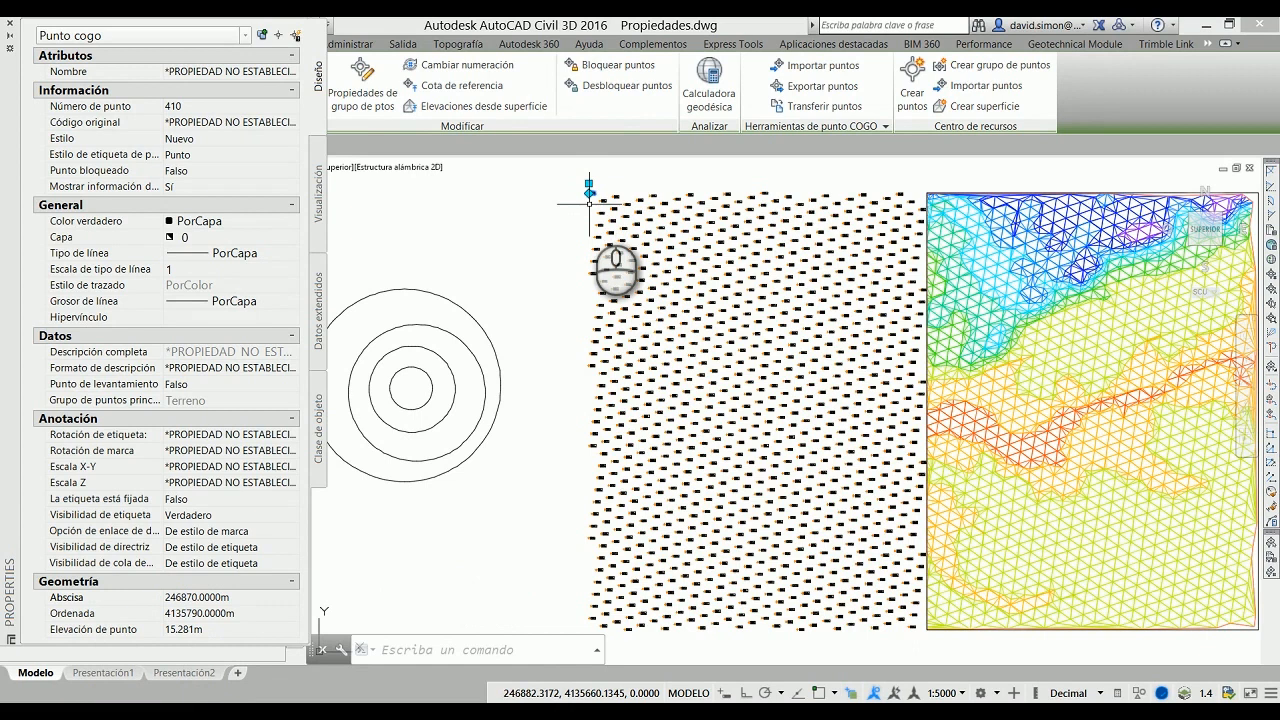
# Step: Deselect the point and set the drawing's annotation scale to 1:10000
pyautogui.press('Escape')
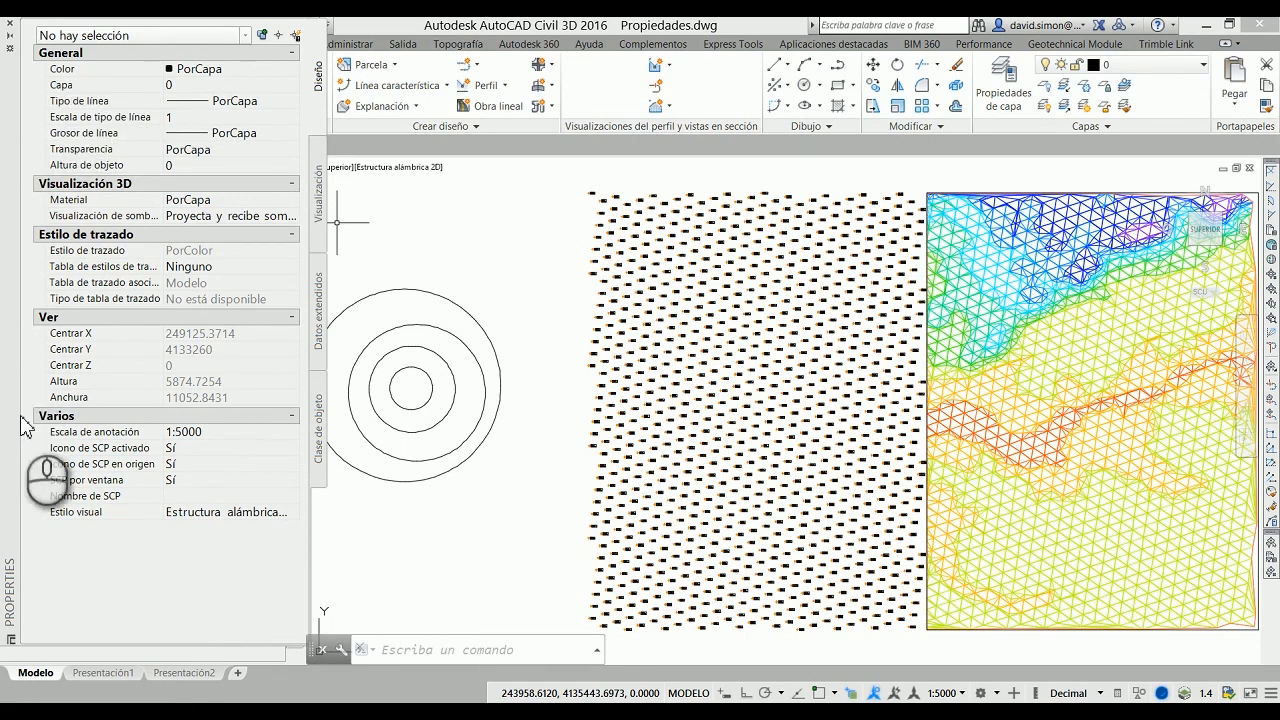
pyautogui.click(247, 432)
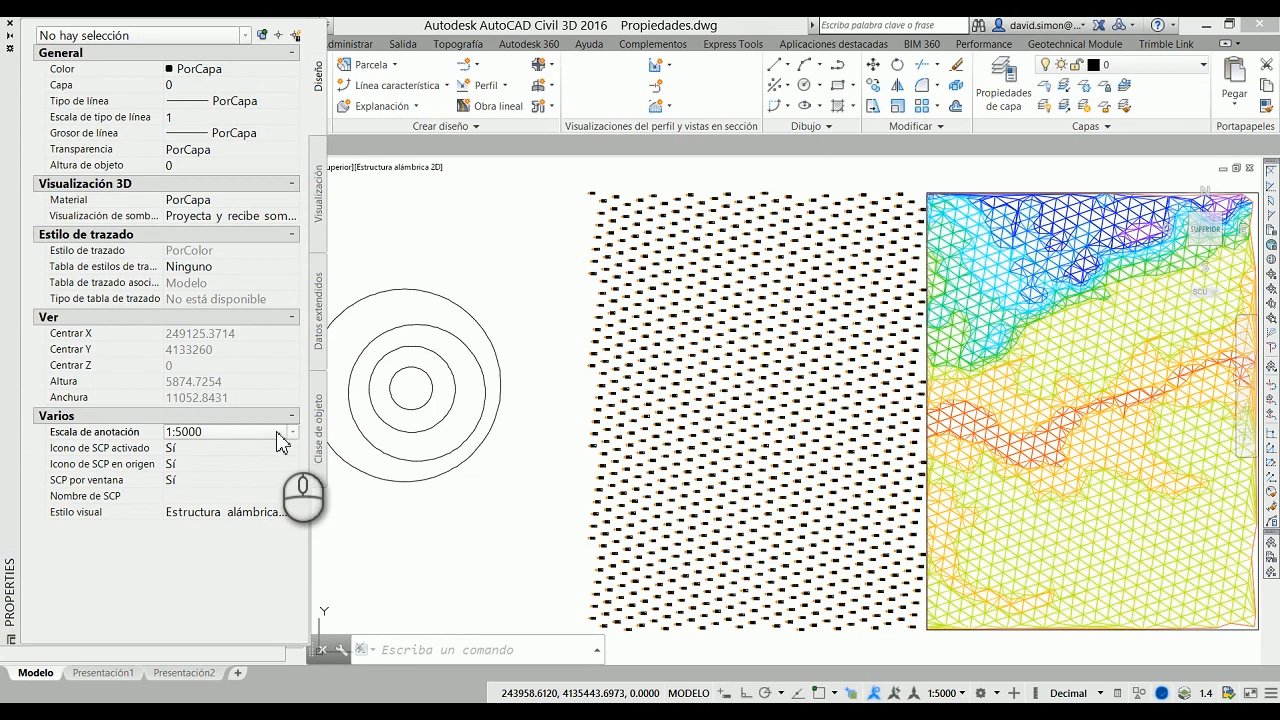
pyautogui.click(293, 432)
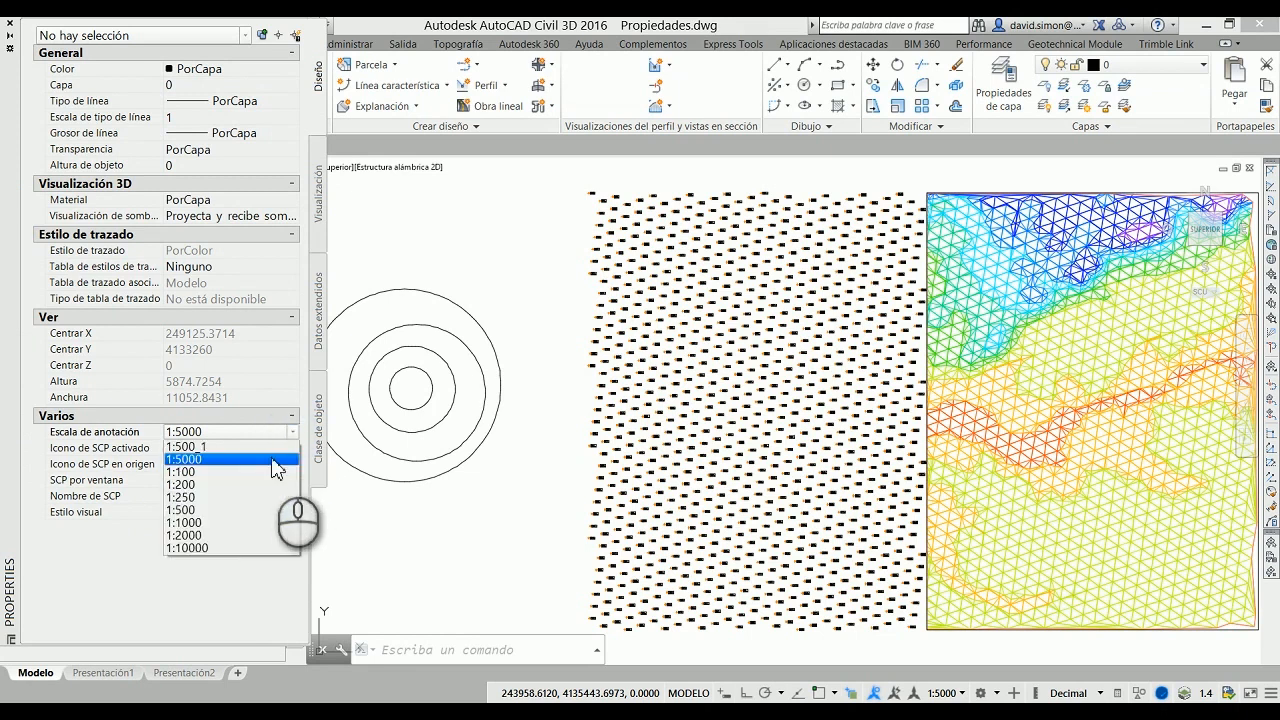
pyautogui.click(212, 548)
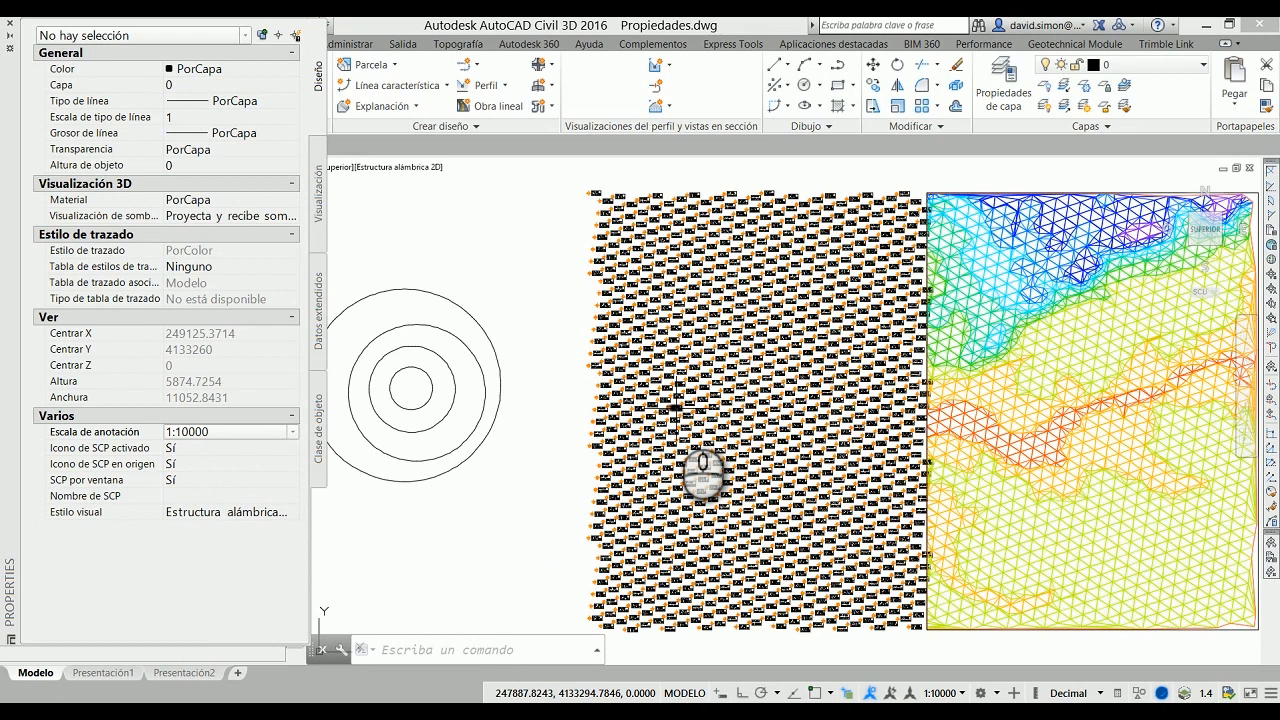
# Step: Return the drawing's annotation scale to 1:5000
pyautogui.click(292, 432)
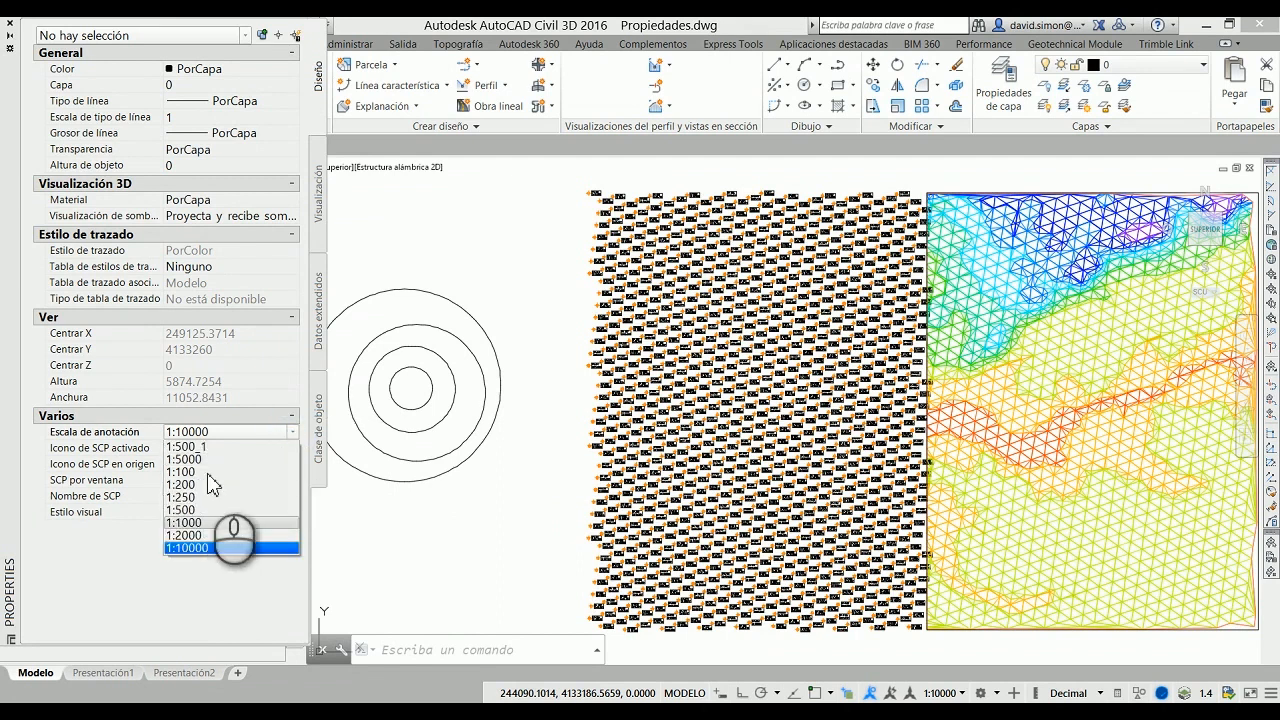
pyautogui.click(207, 459)
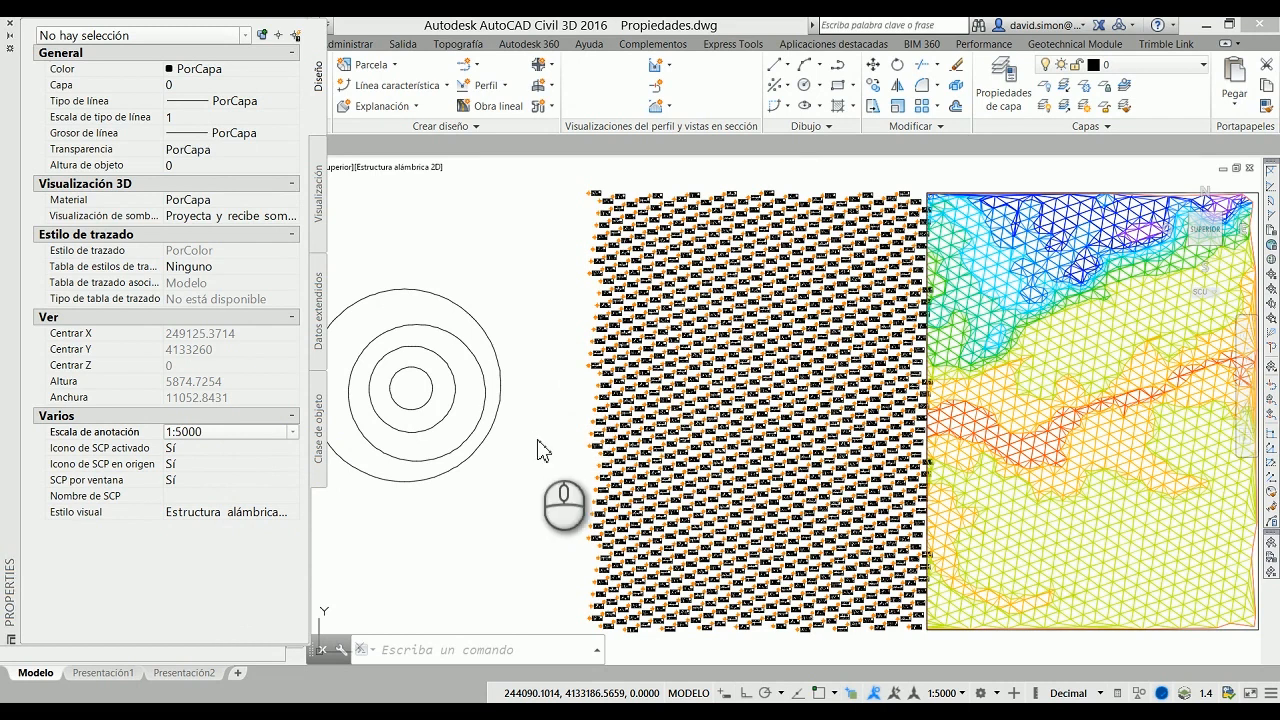
pyautogui.click(549, 478)
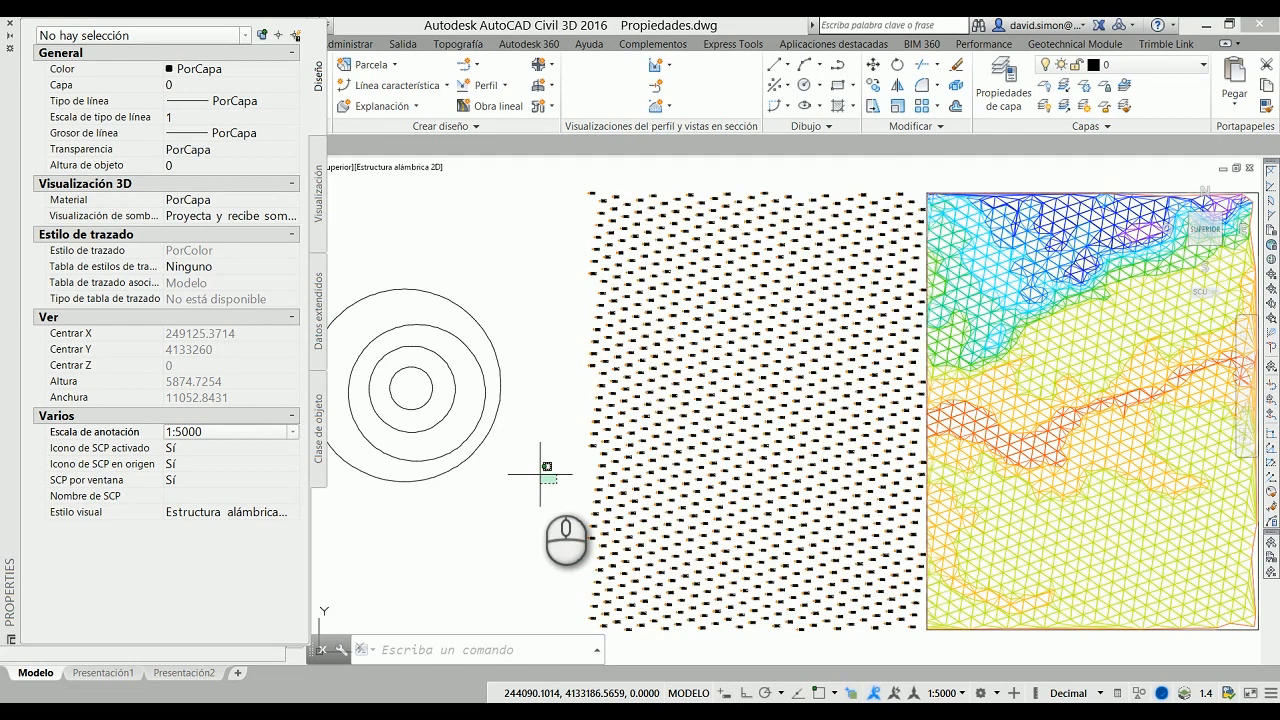
pyautogui.click(541, 474)
pyautogui.click(540, 475)
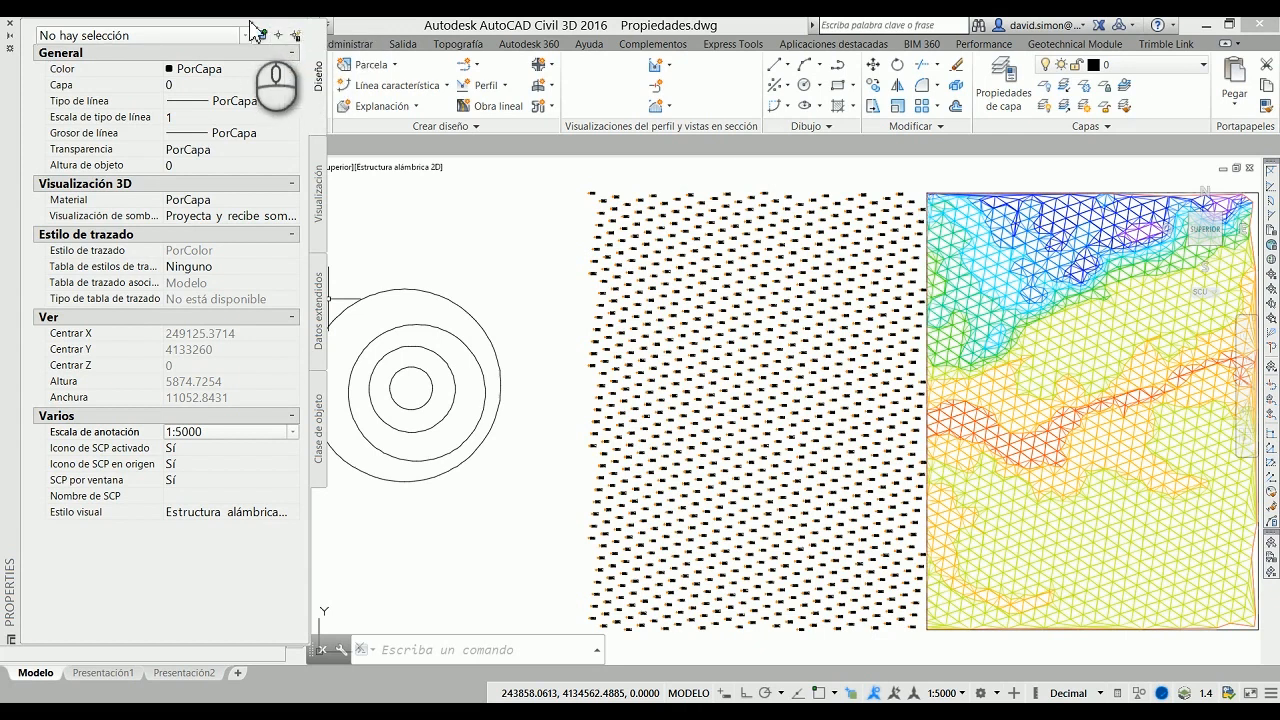
# Step: Move the Properties palette slightly lower and start a Quick Select on the whole drawing for the Punto cogo object type
pyautogui.moveTo(254, 30); pyautogui.dragTo(256, 191)
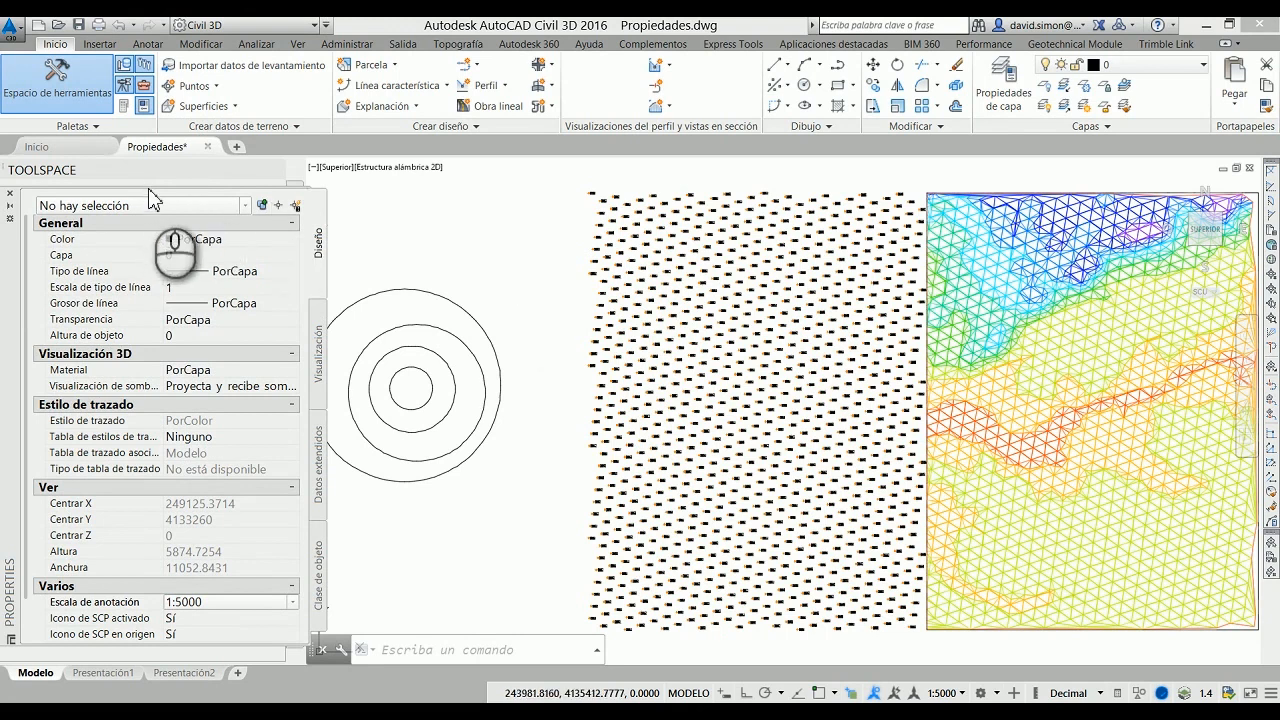
pyautogui.moveTo(147, 187); pyautogui.dragTo(149, 75)
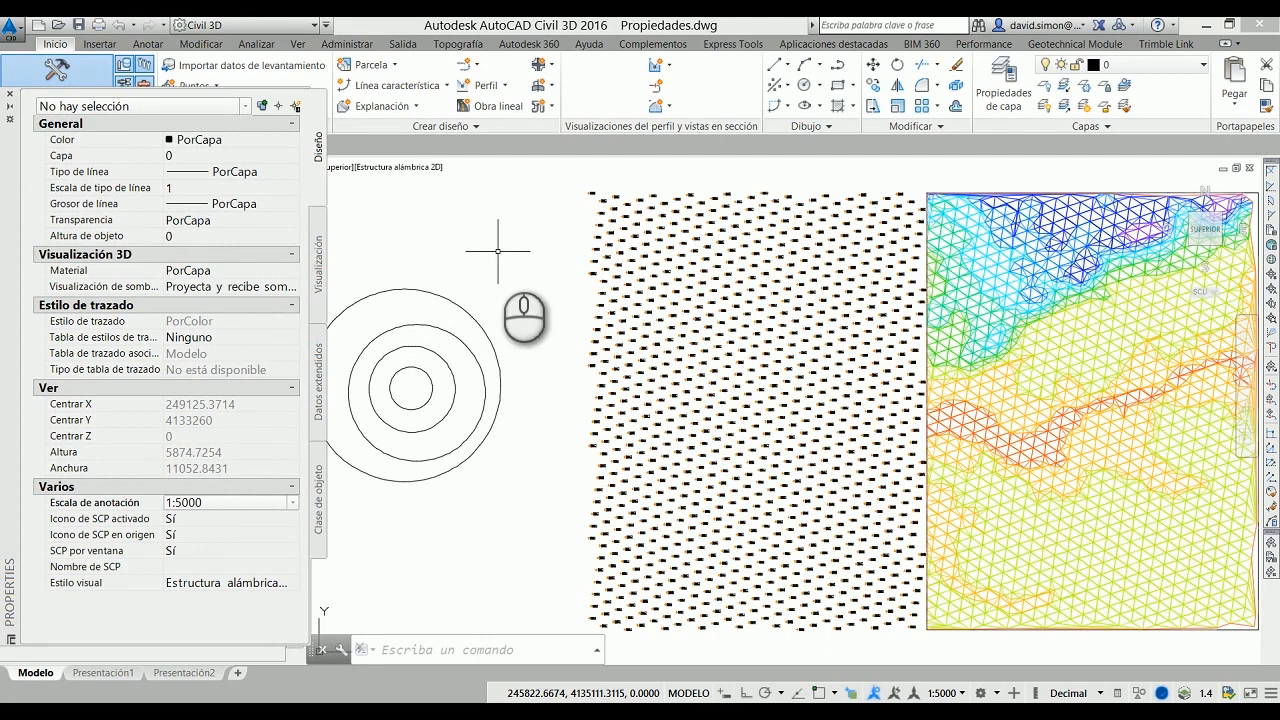
pyautogui.click(300, 108)
pyautogui.click(300, 108)
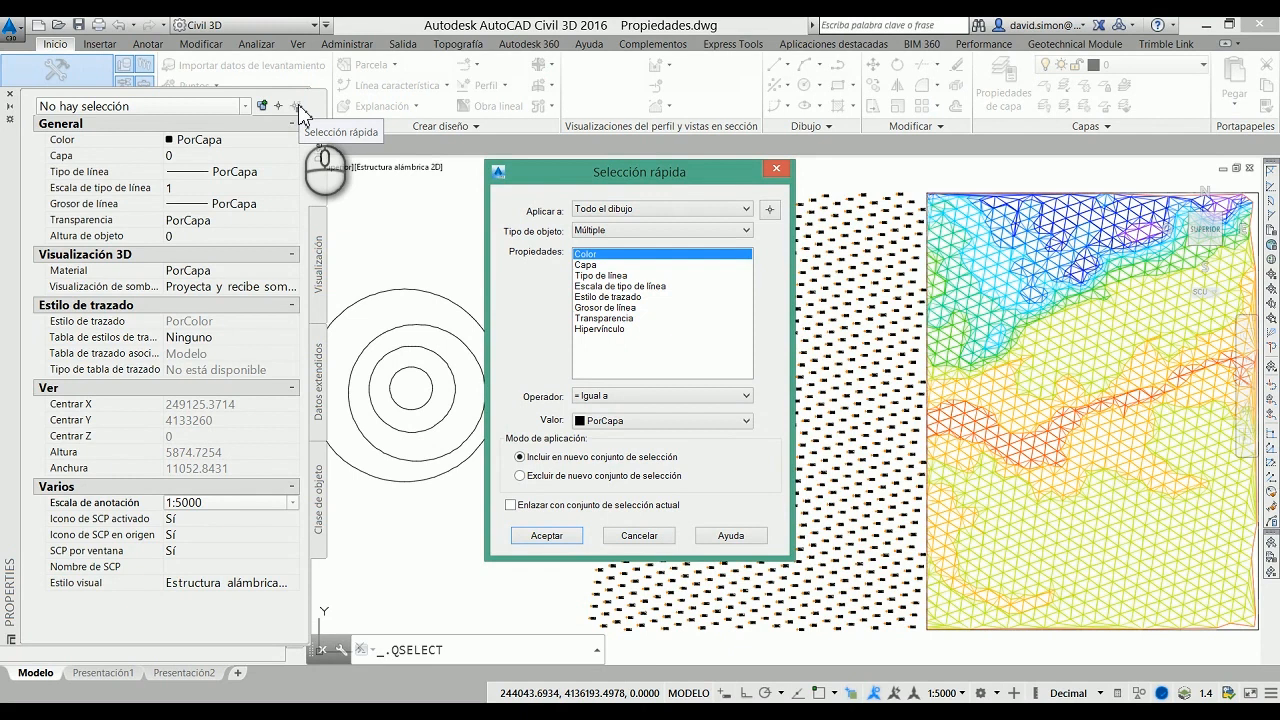
pyautogui.click(686, 232)
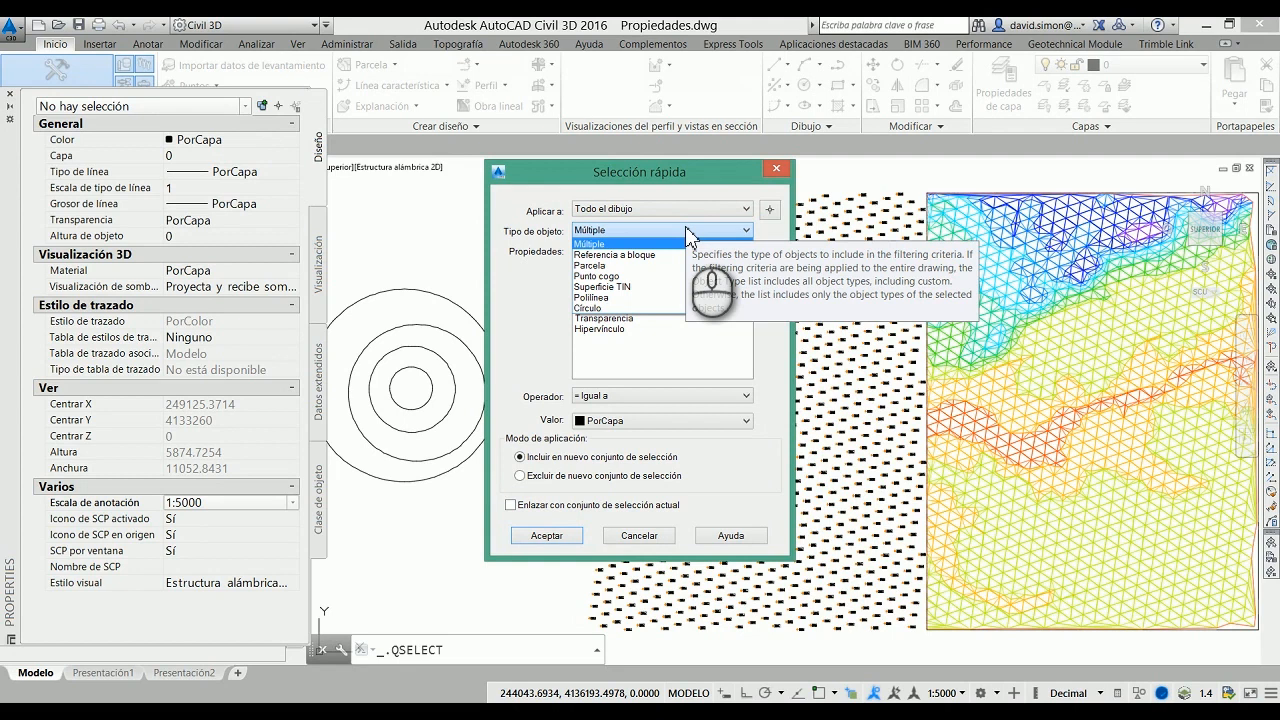
pyautogui.click(617, 277)
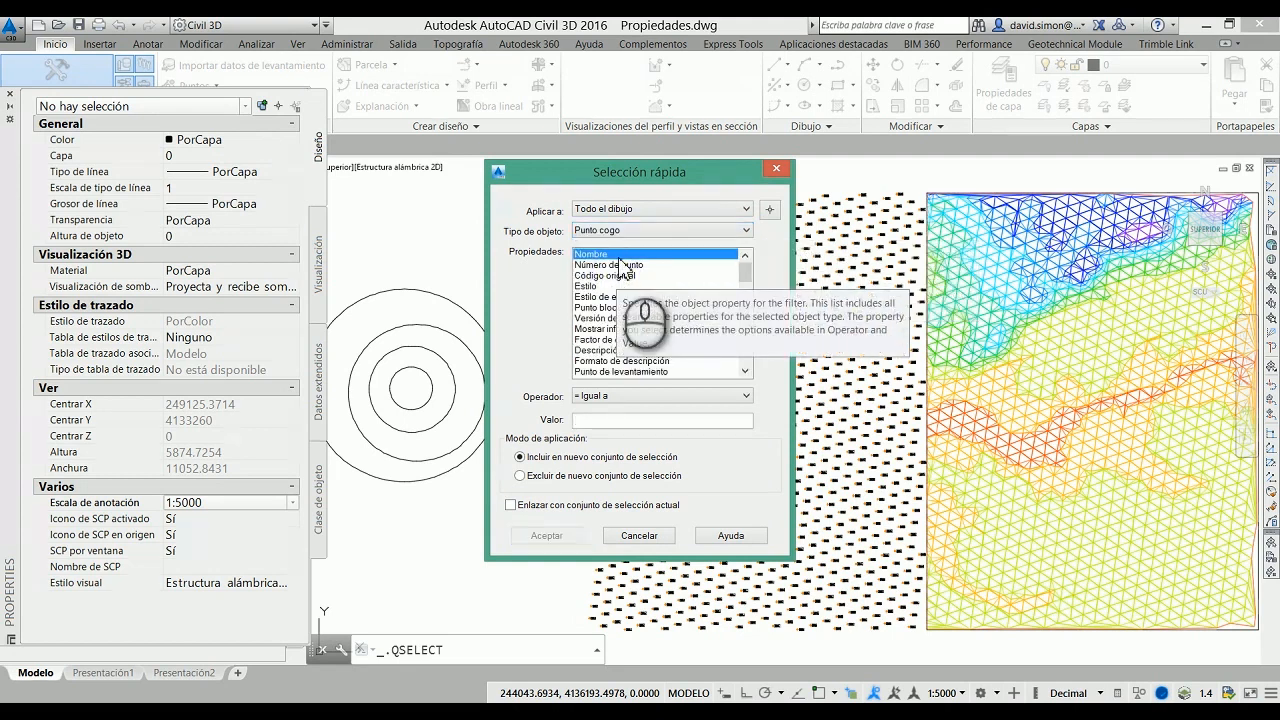
# Step: Select all COGO points whose Elevación de punto is greater than (Mayor que) 80 and inspect the selected points up close
pyautogui.moveTo(746, 270); pyautogui.dragTo(756, 306)
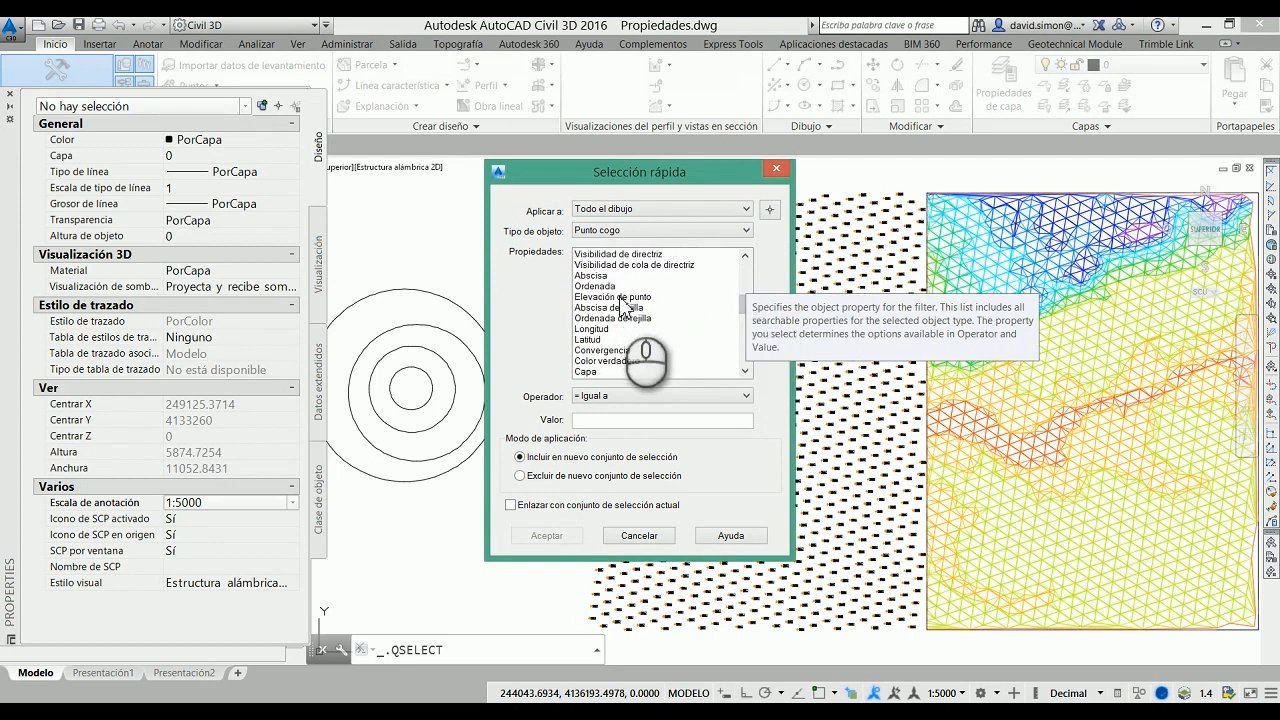
pyautogui.click(621, 298)
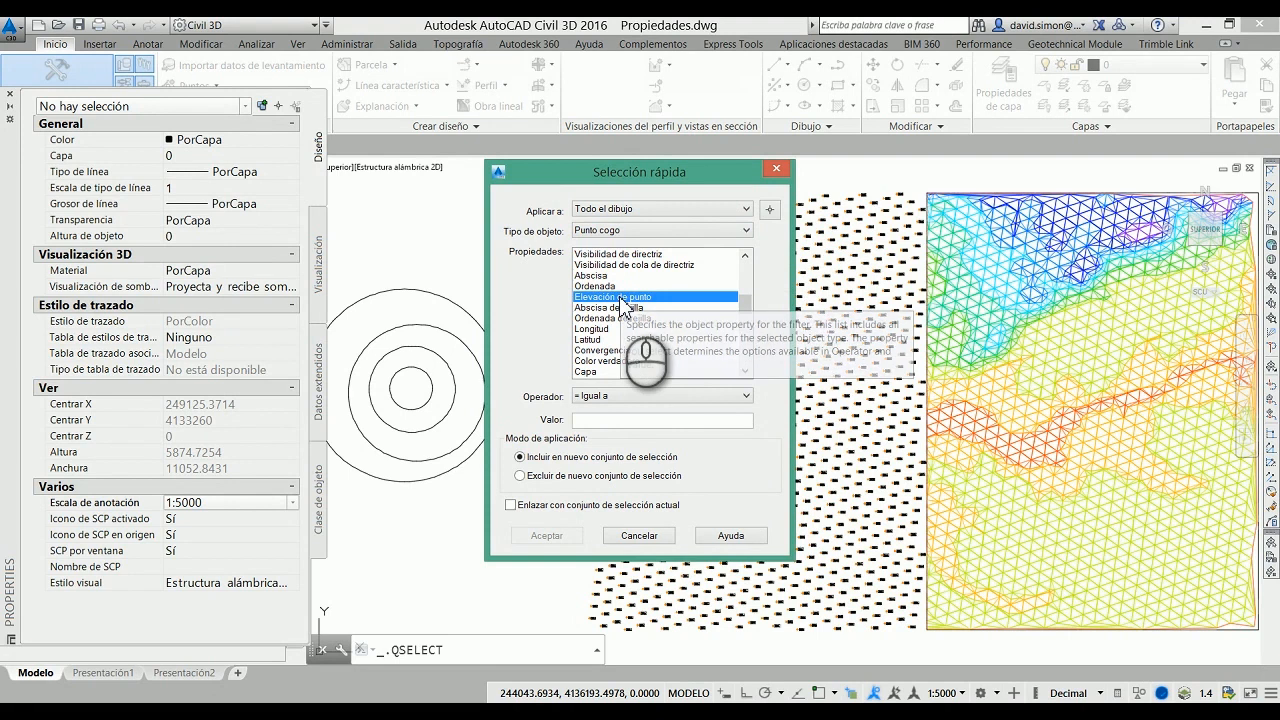
pyautogui.click(629, 397)
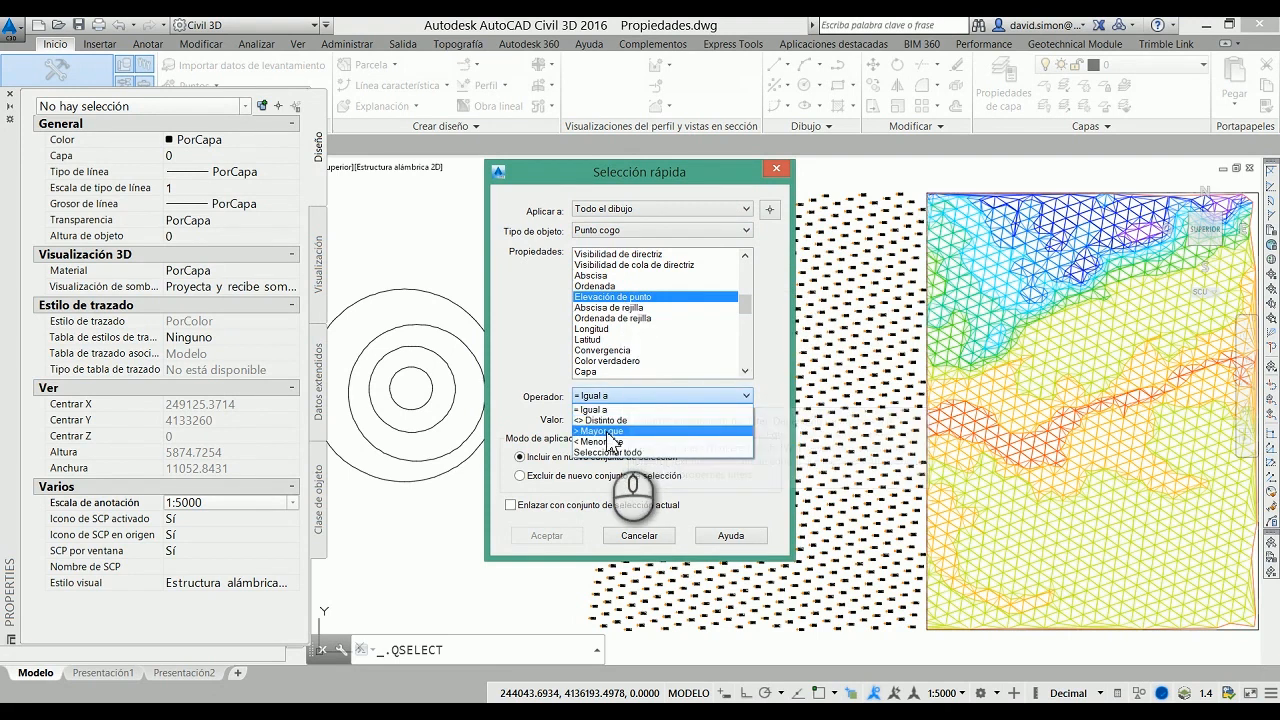
pyautogui.click(610, 431)
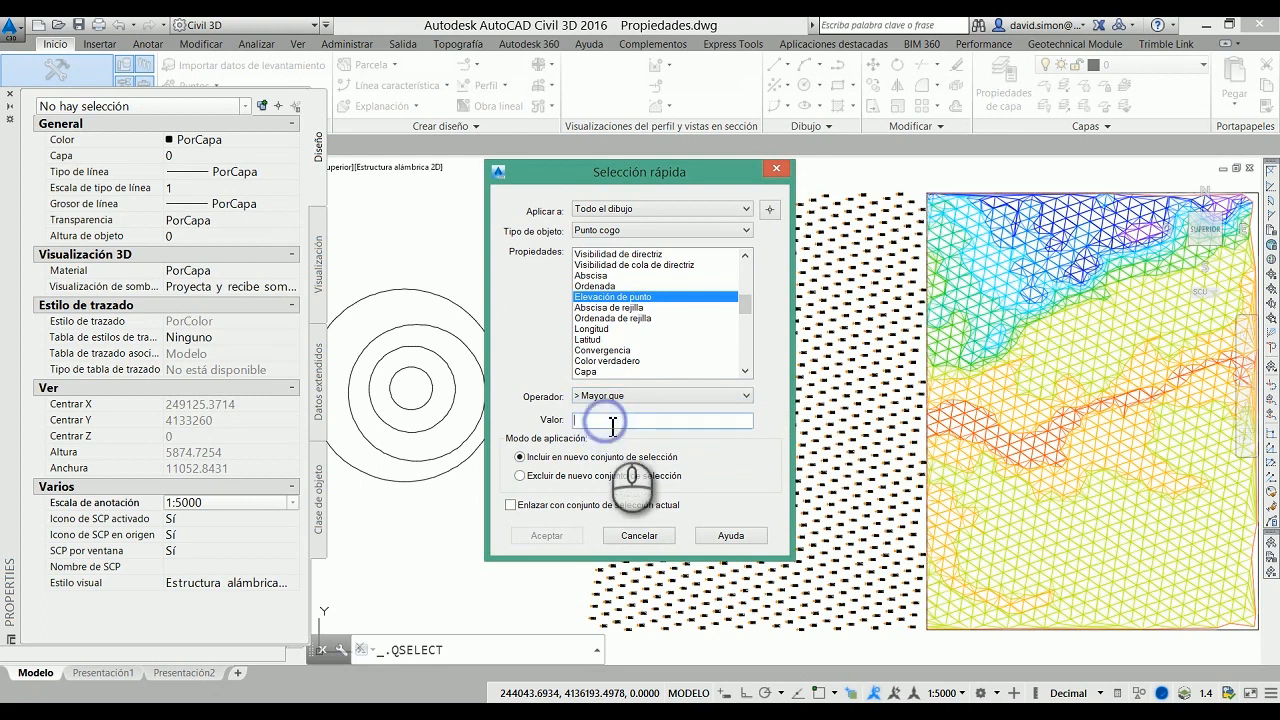
pyautogui.click(612, 424)
pyautogui.write('80')
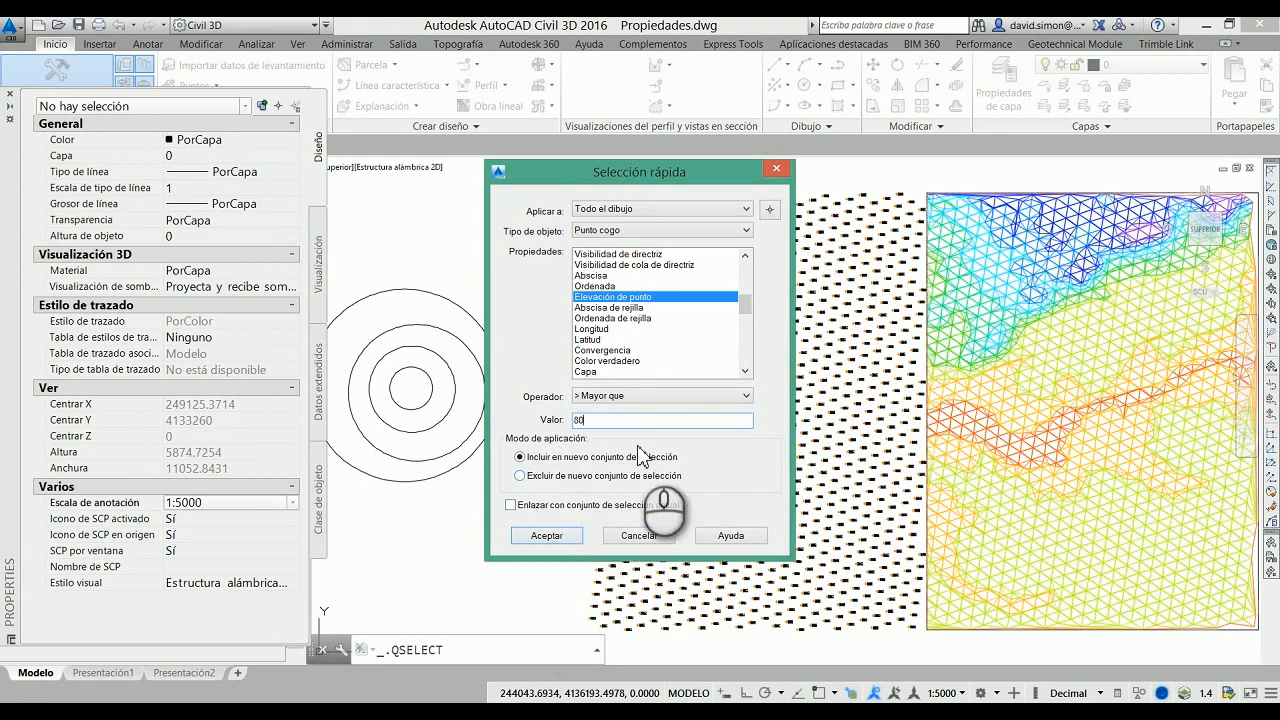
pyautogui.click(544, 535)
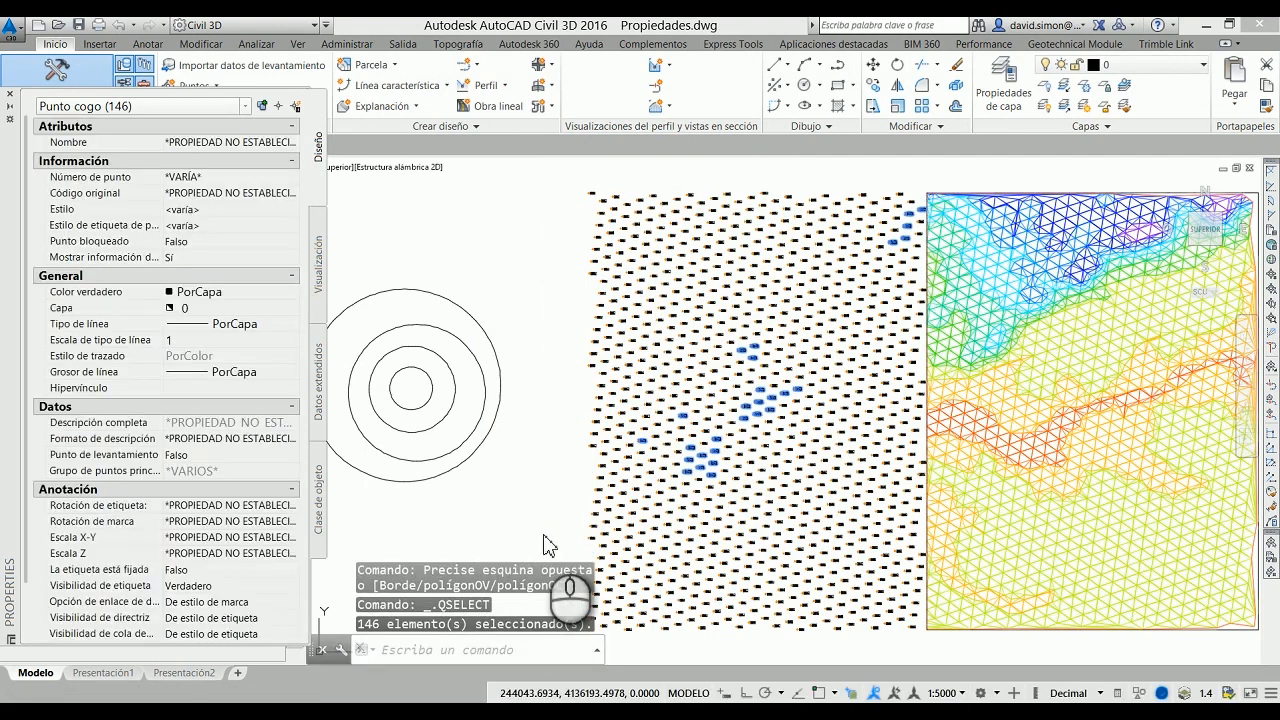
pyautogui.scroll(5, 757, 378)
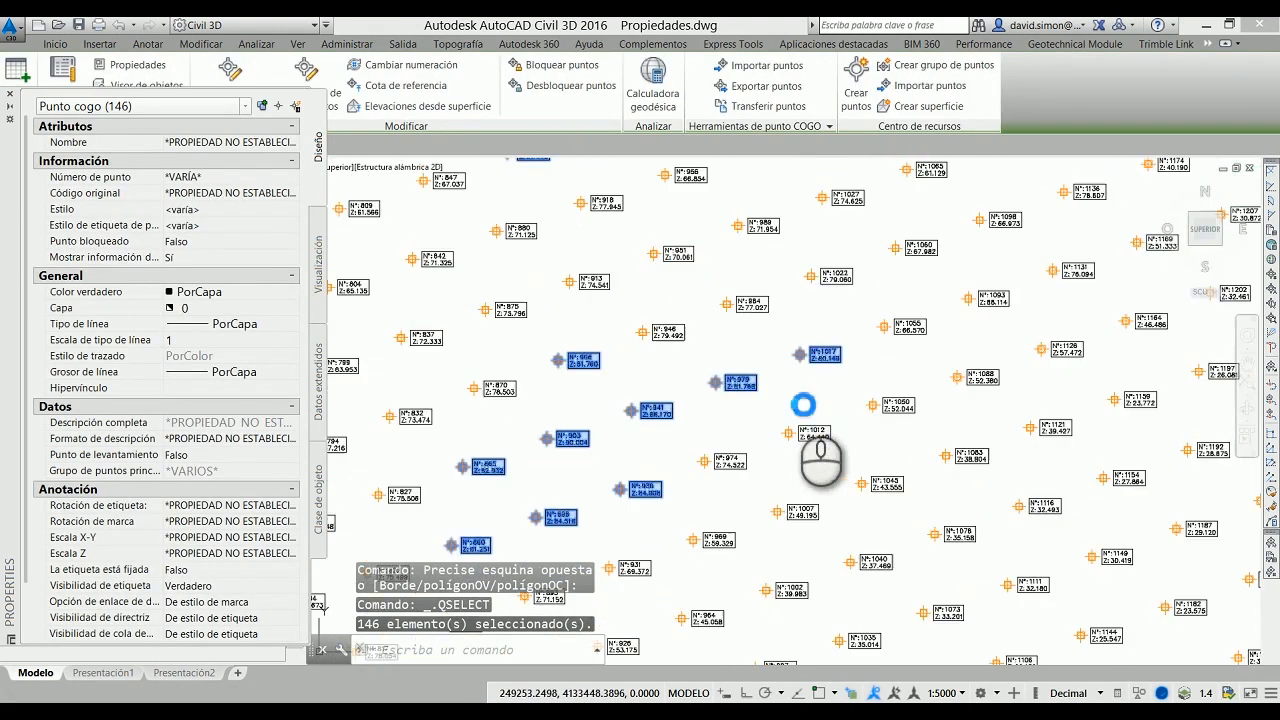
pyautogui.scroll(2, 710, 415)
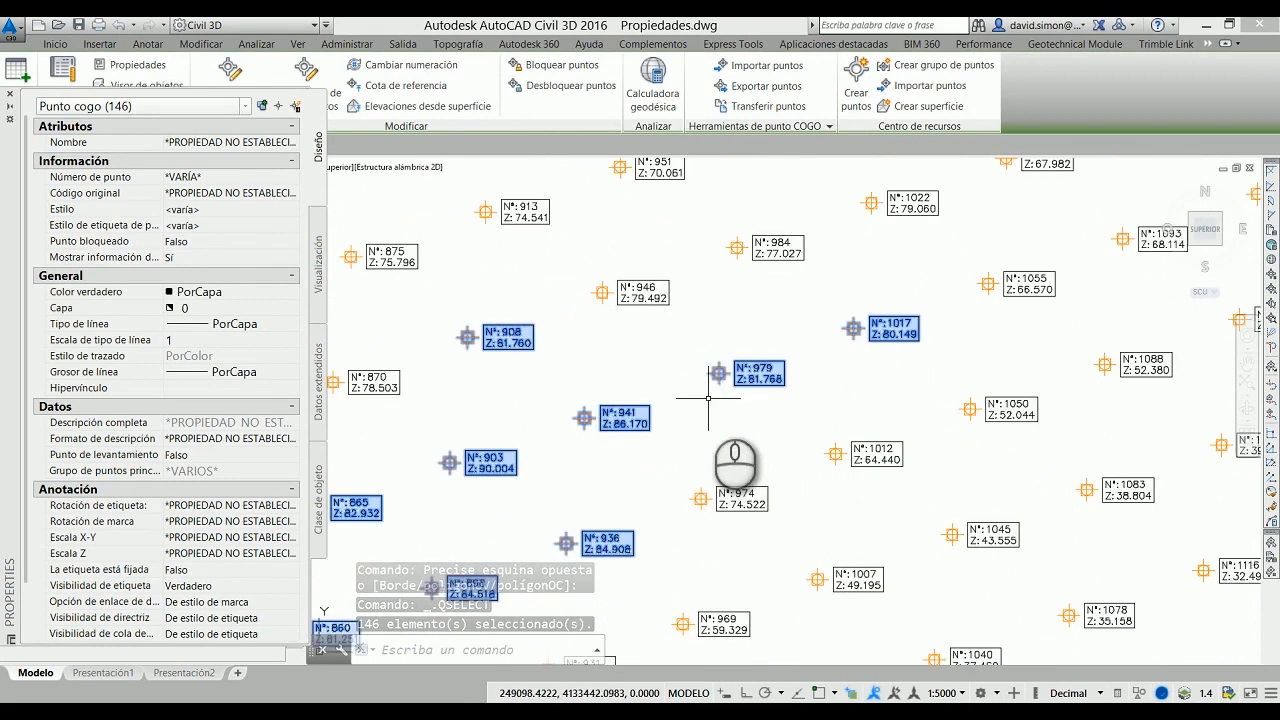
# Step: Start another Quick Select applied to Todo el dibujo with Punto cogo as the object type
pyautogui.scroll(2, 619, 410)
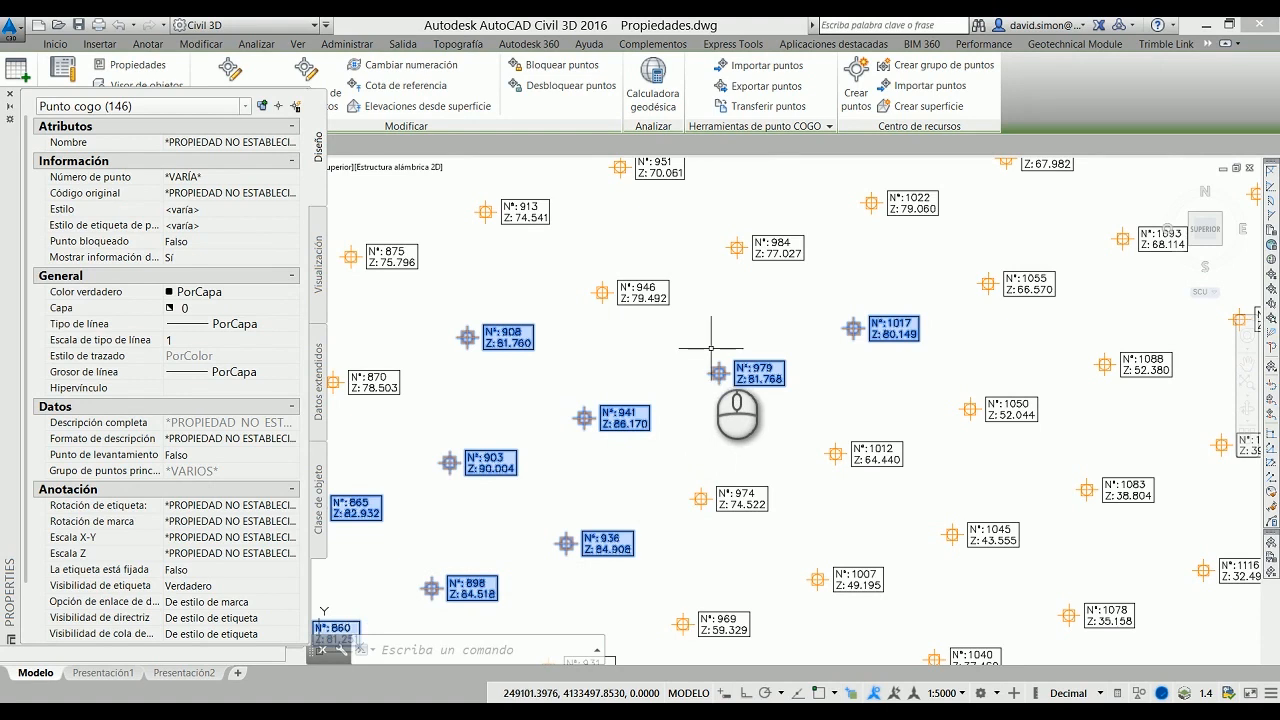
pyautogui.scroll(-5, 682, 383)
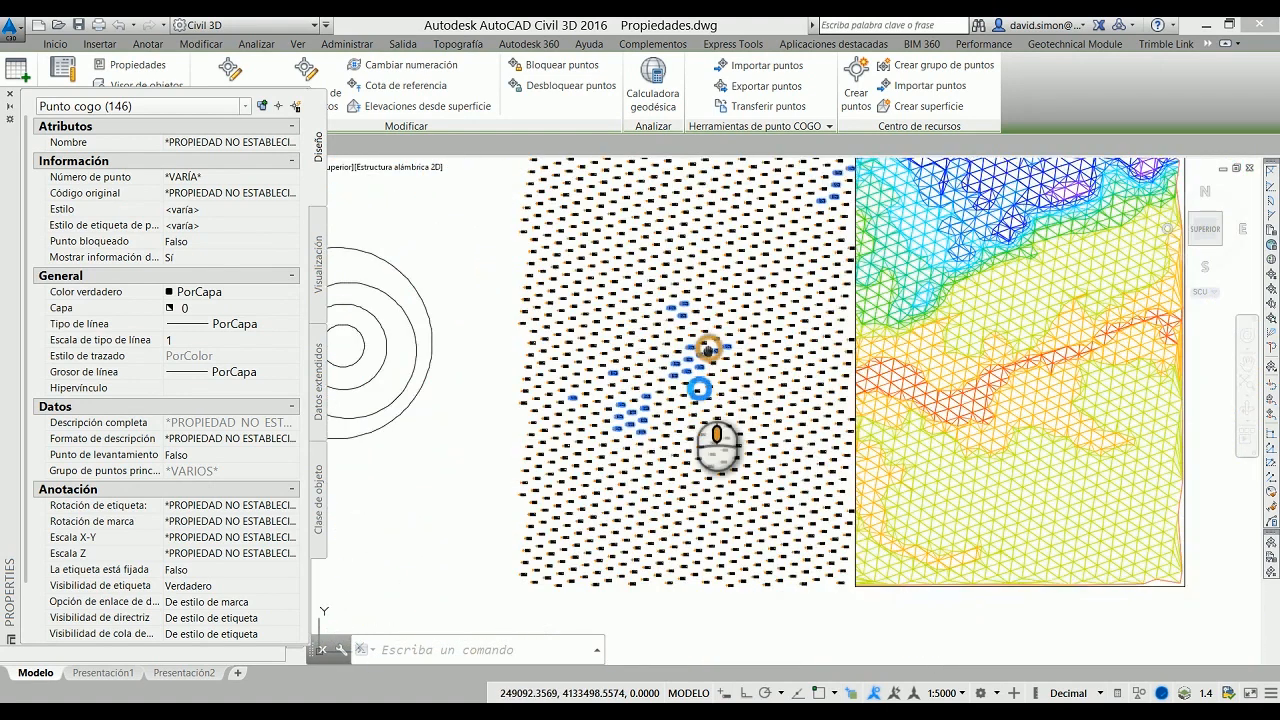
pyautogui.moveTo(711, 350); pyautogui.dragTo(677, 397, button='middle')
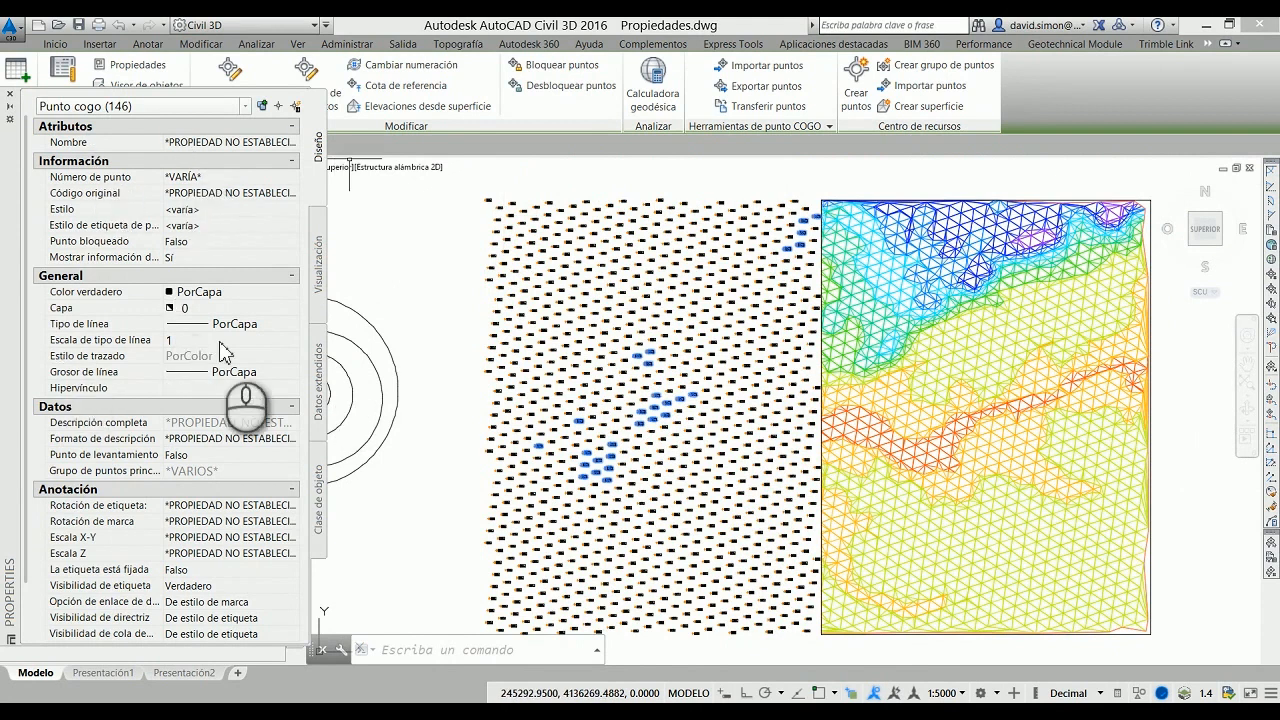
pyautogui.click(297, 107)
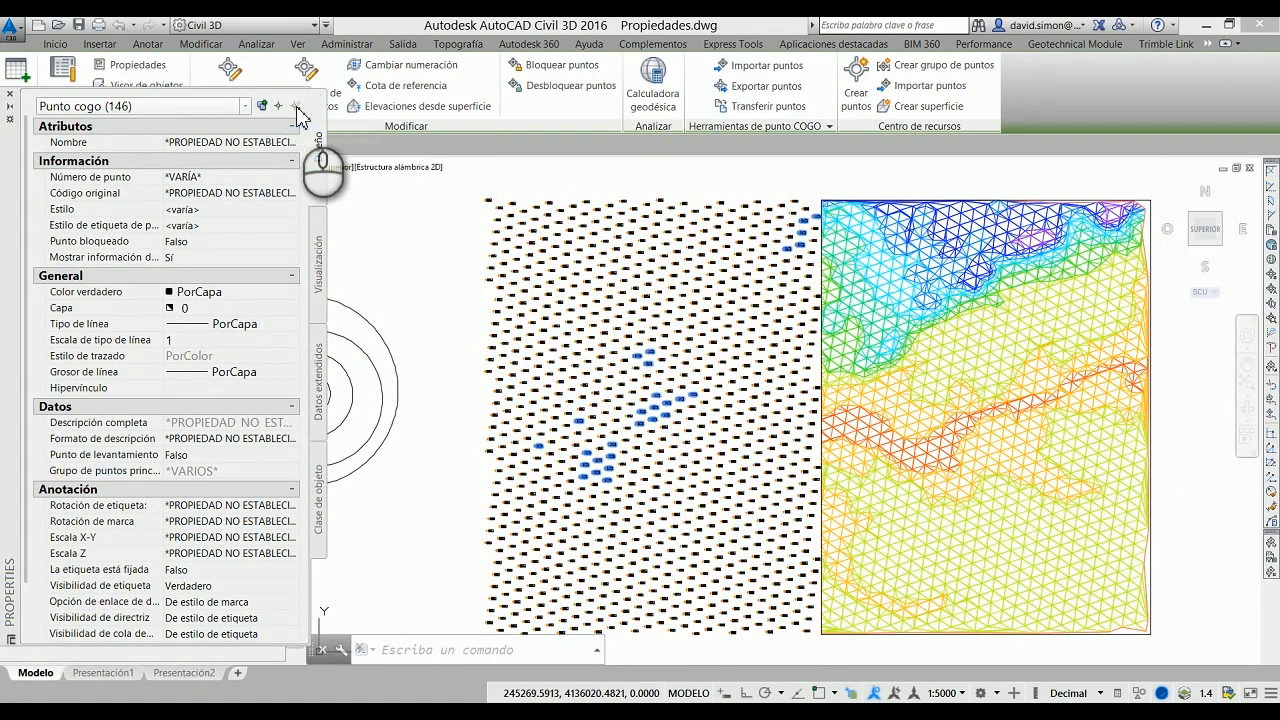
pyautogui.click(297, 107)
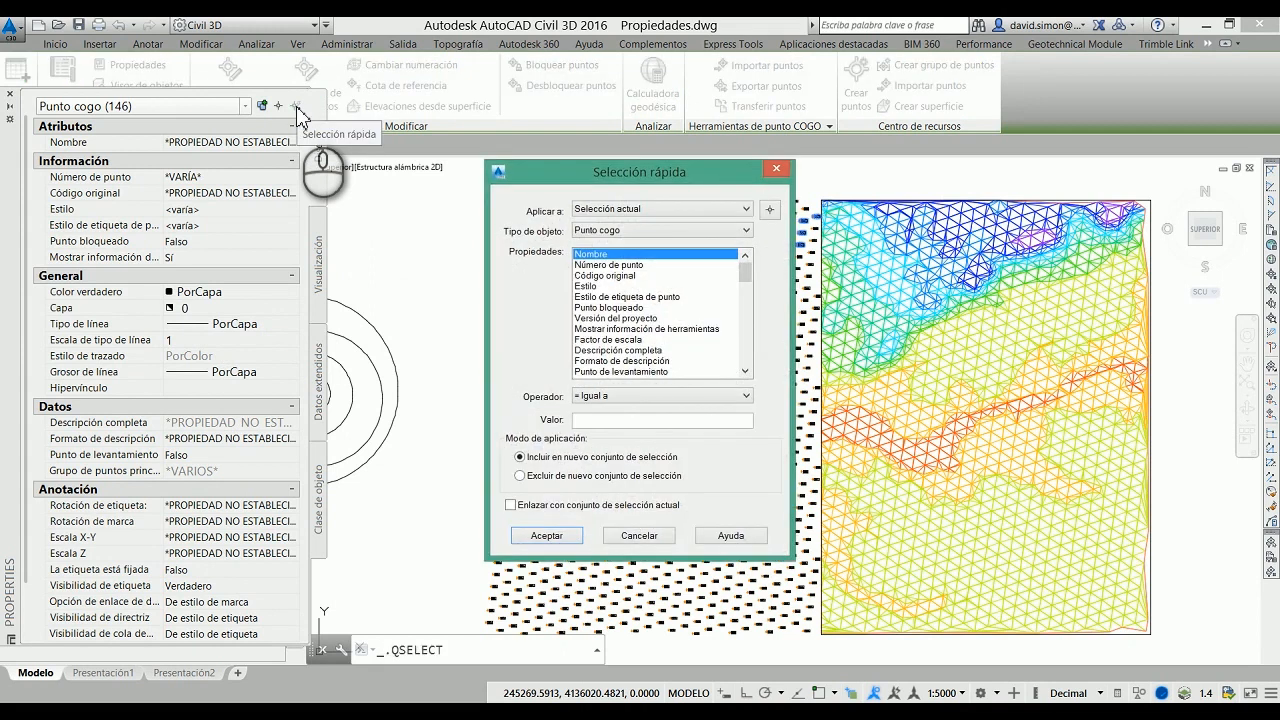
pyautogui.click(742, 209)
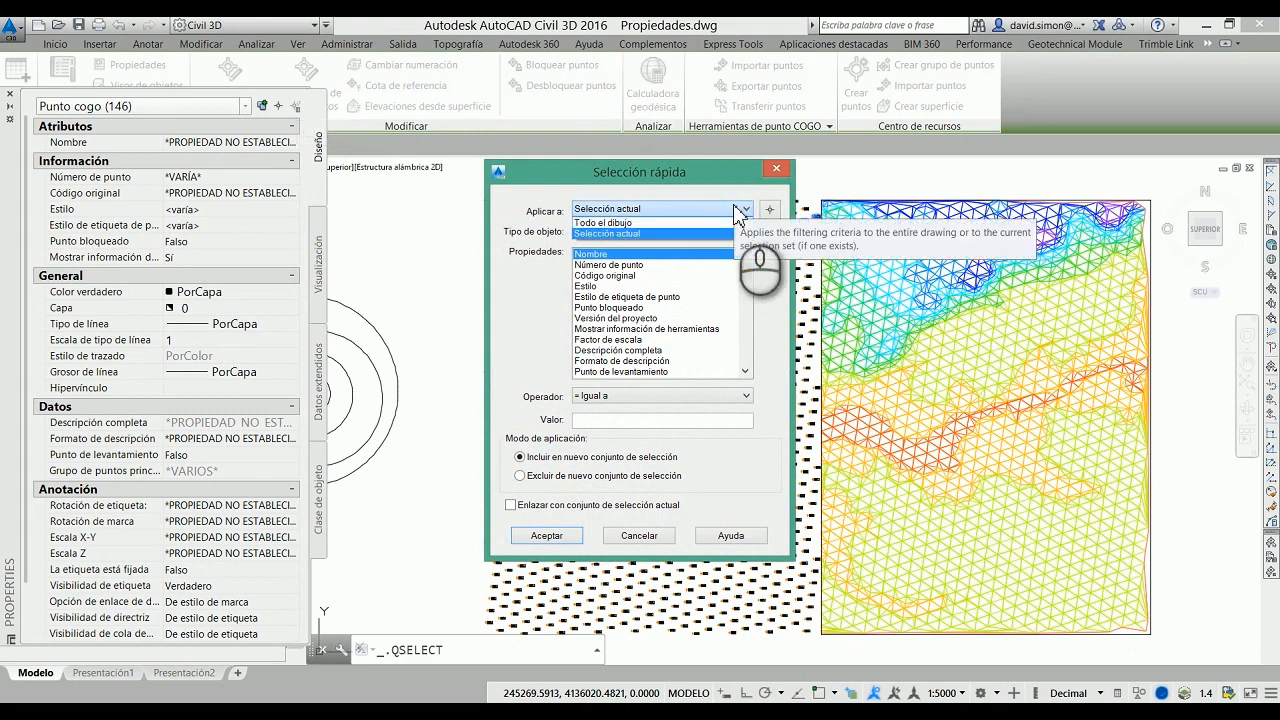
pyautogui.click(655, 224)
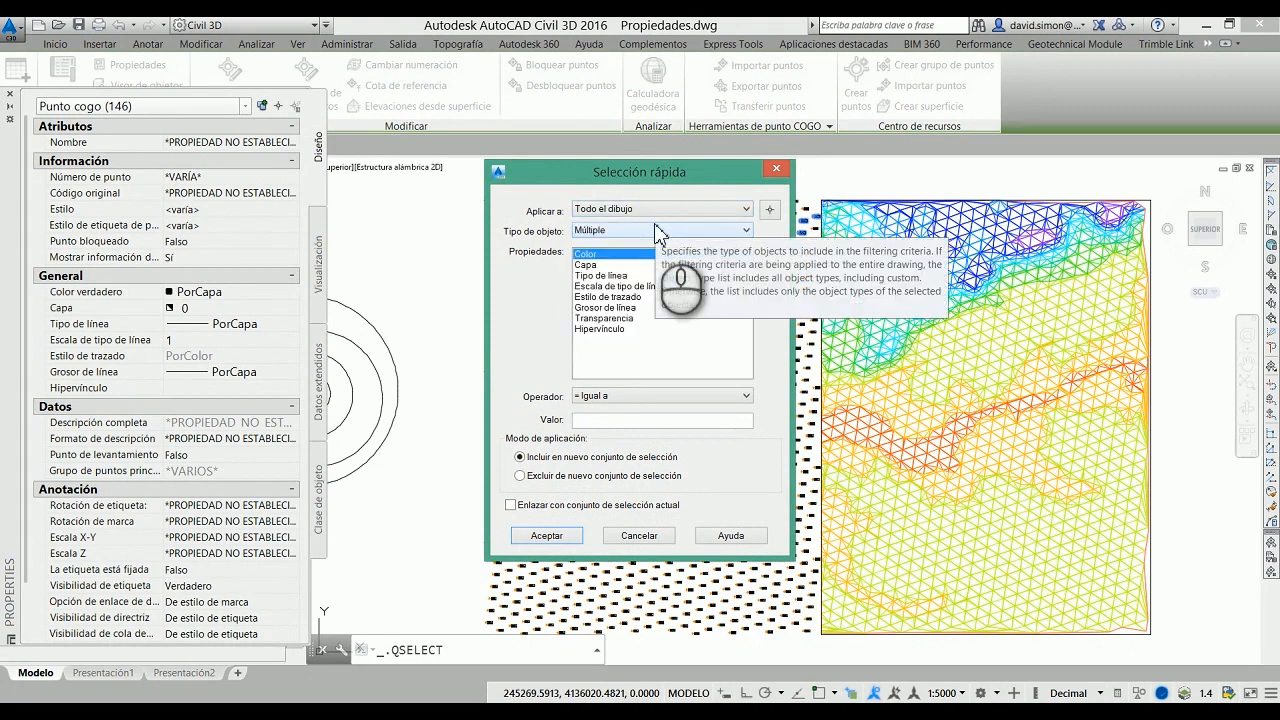
pyautogui.click(661, 231)
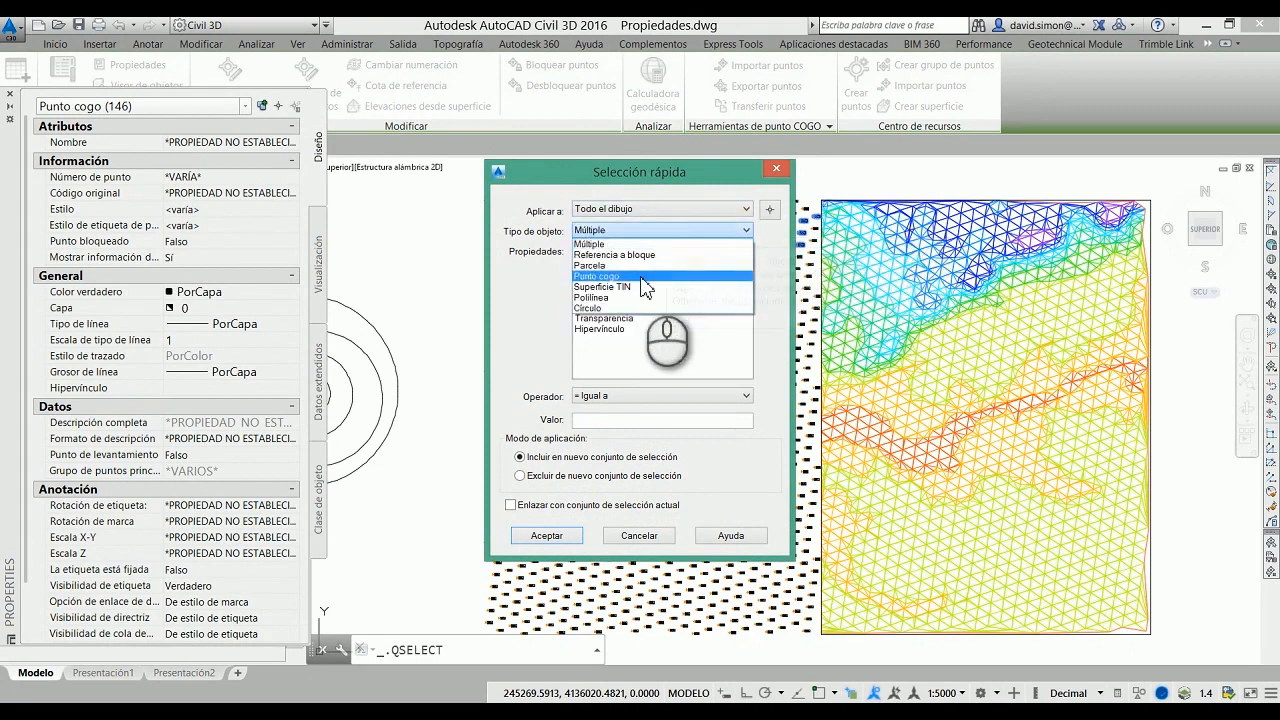
pyautogui.click(640, 277)
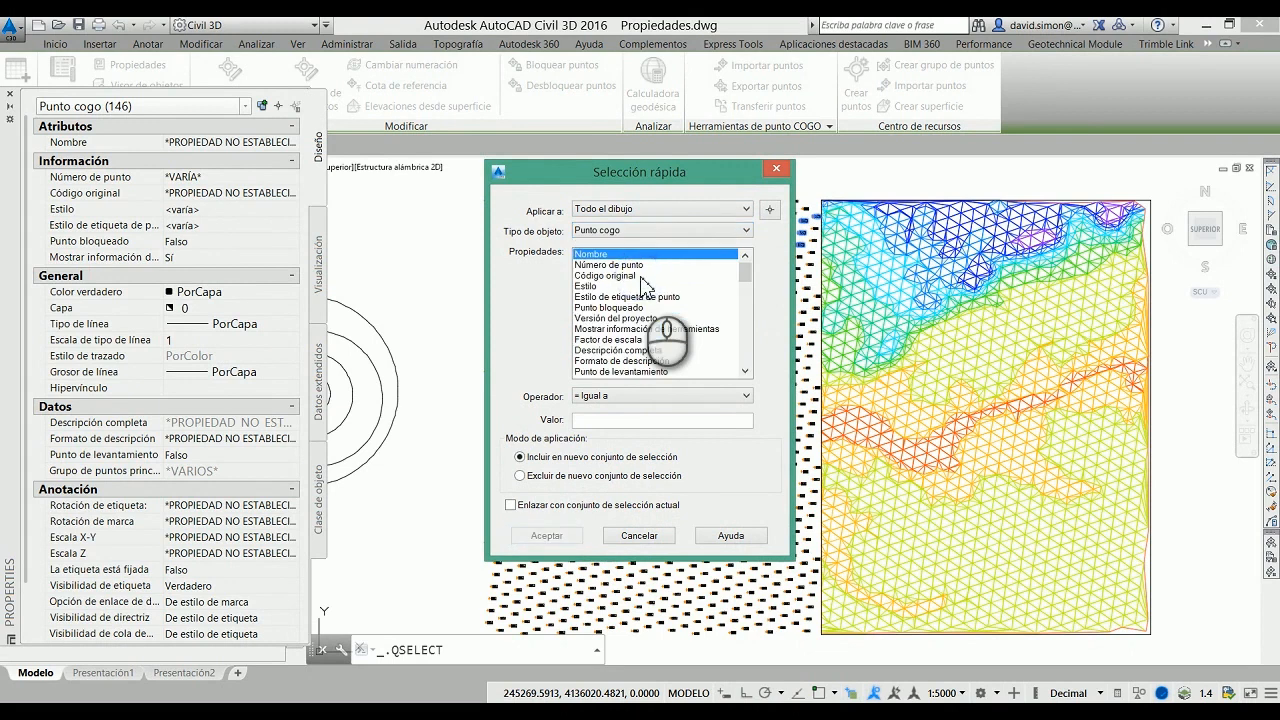
# Step: Add the COGO points whose Elevación de punto is less than (Menor que) 70 to the current selection set
pyautogui.moveTo(748, 283); pyautogui.dragTo(752, 316)
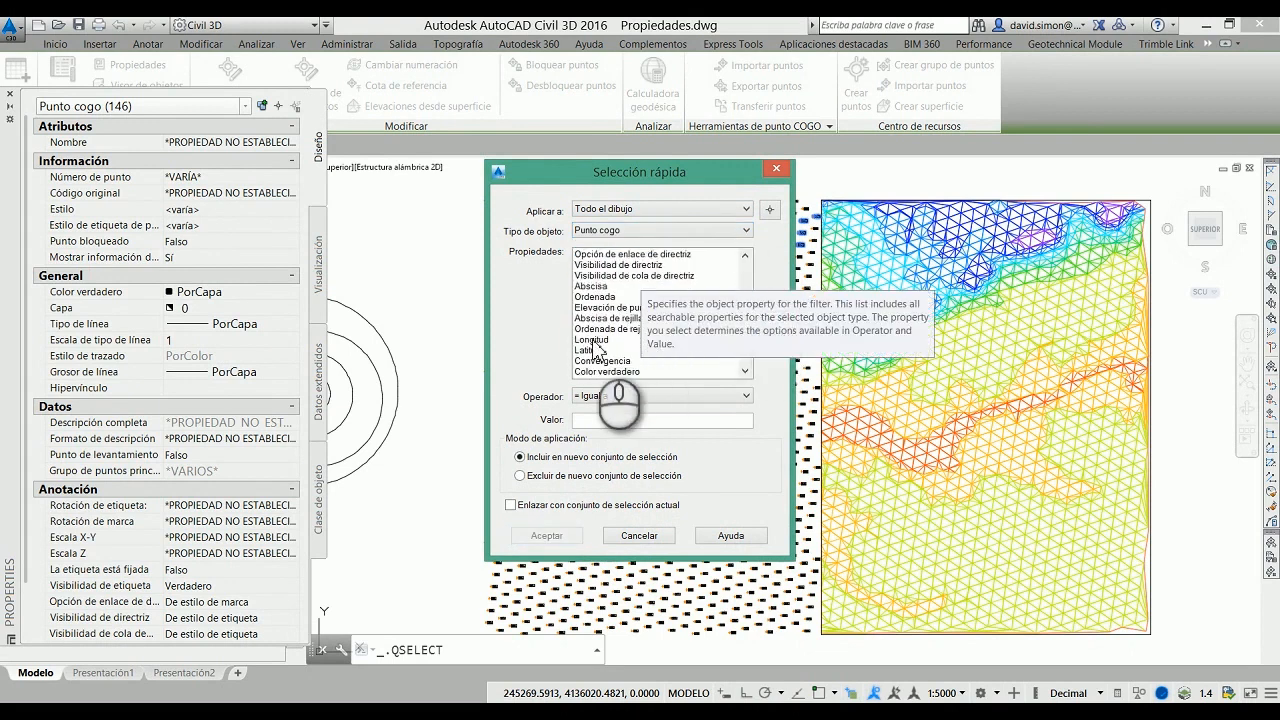
pyautogui.click(615, 307)
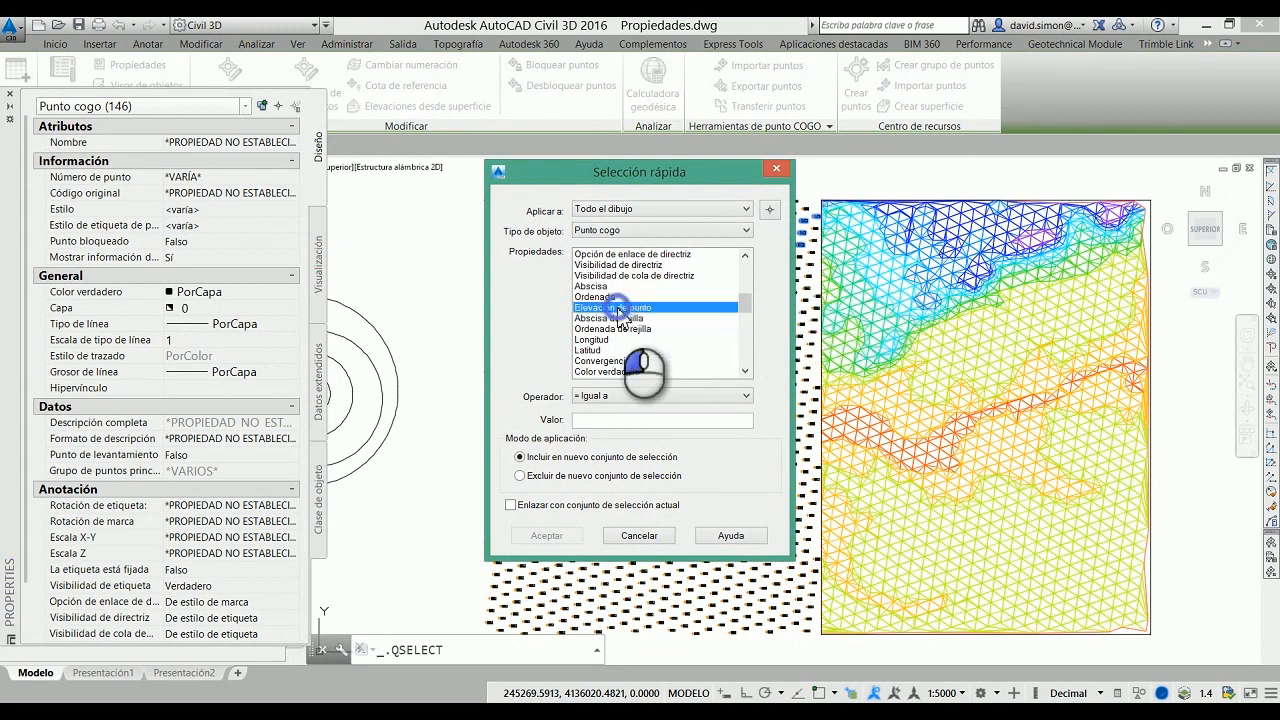
pyautogui.click(612, 398)
pyautogui.click(597, 445)
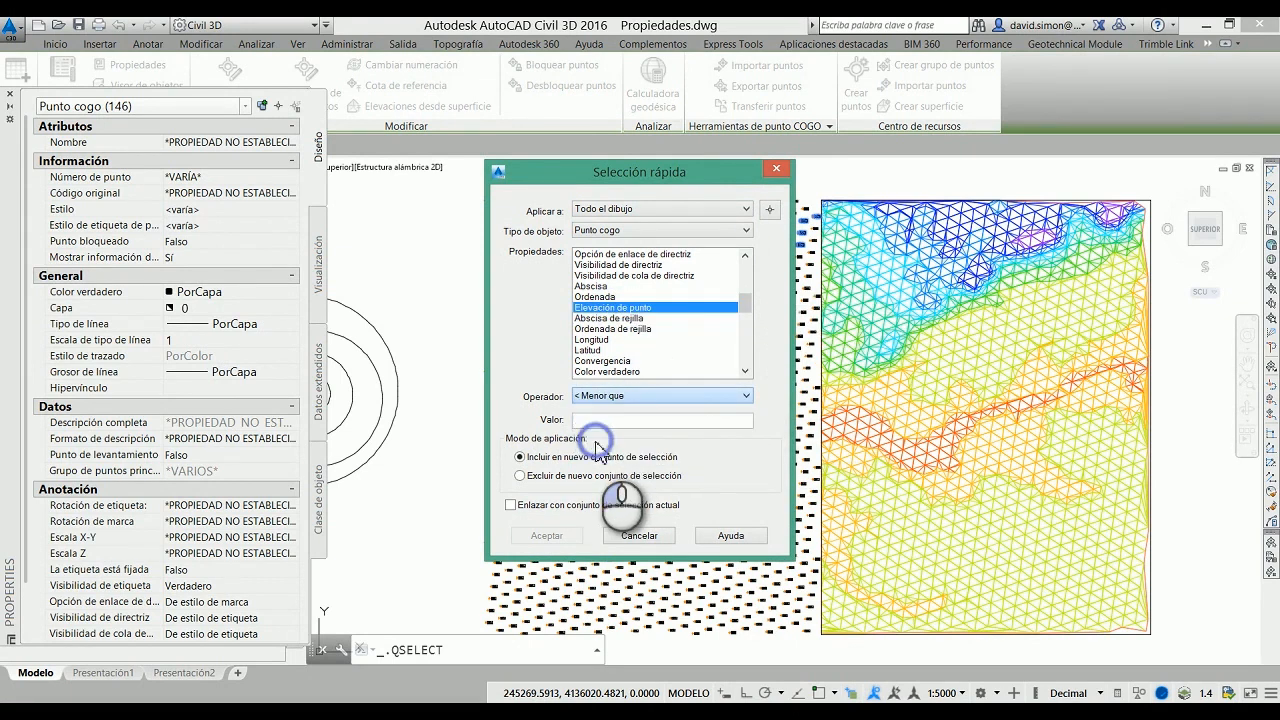
pyautogui.click(605, 421)
pyautogui.write('70')
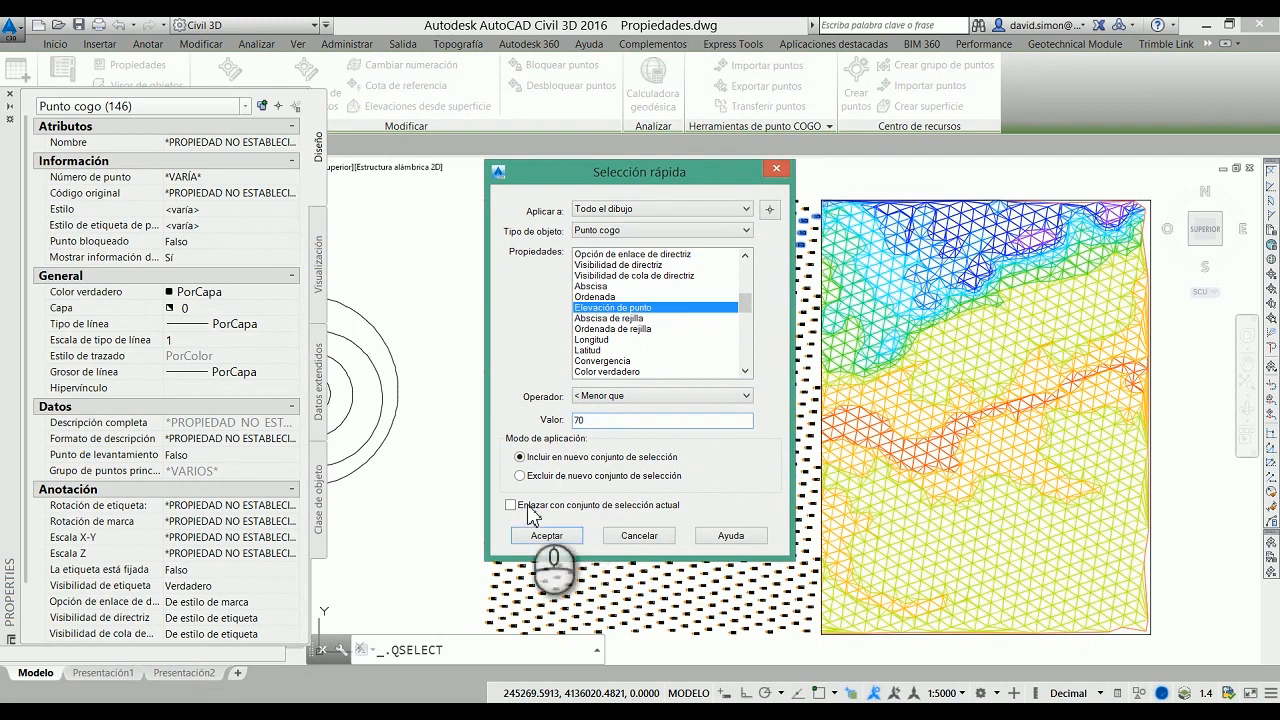
pyautogui.click(511, 506)
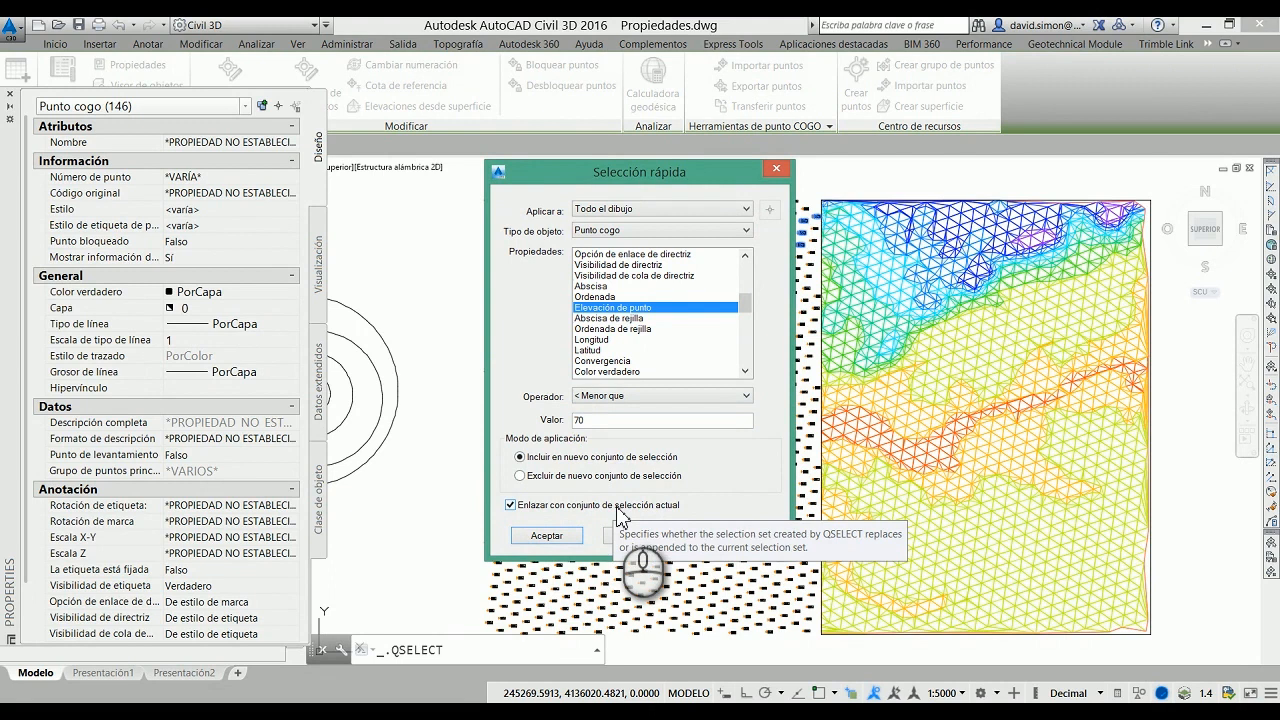
pyautogui.click(549, 536)
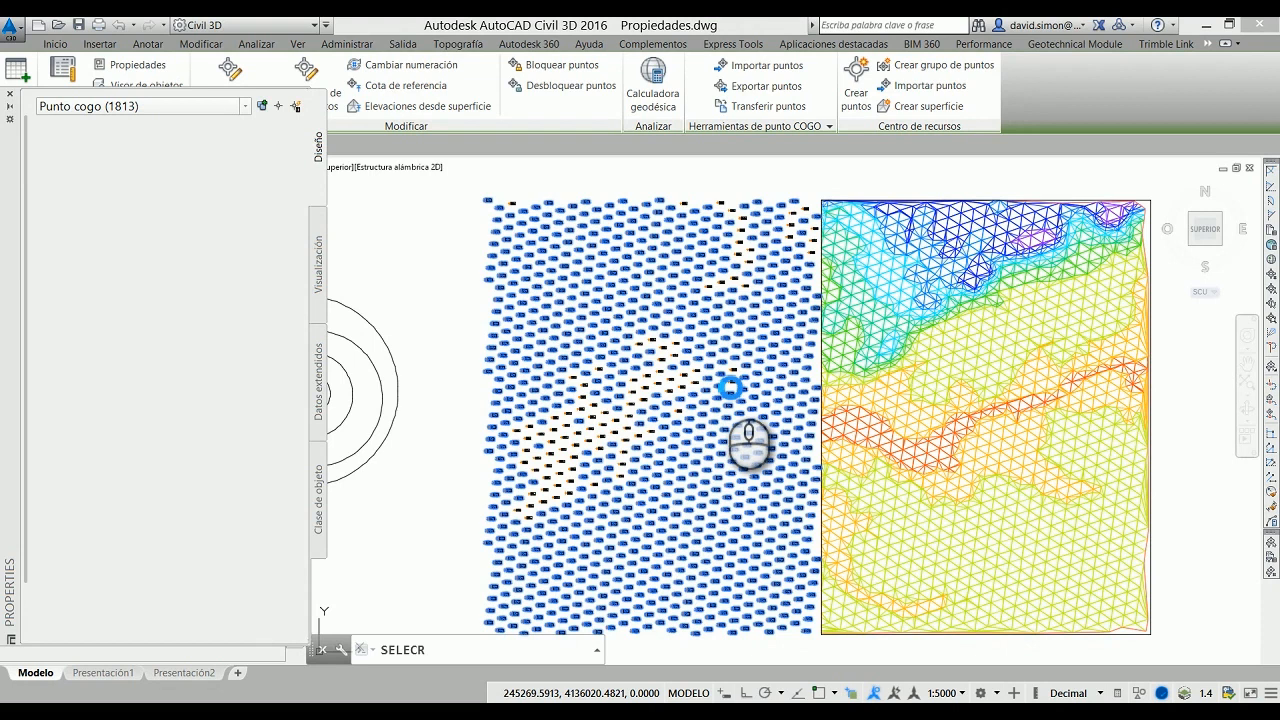
pyautogui.press('Return')
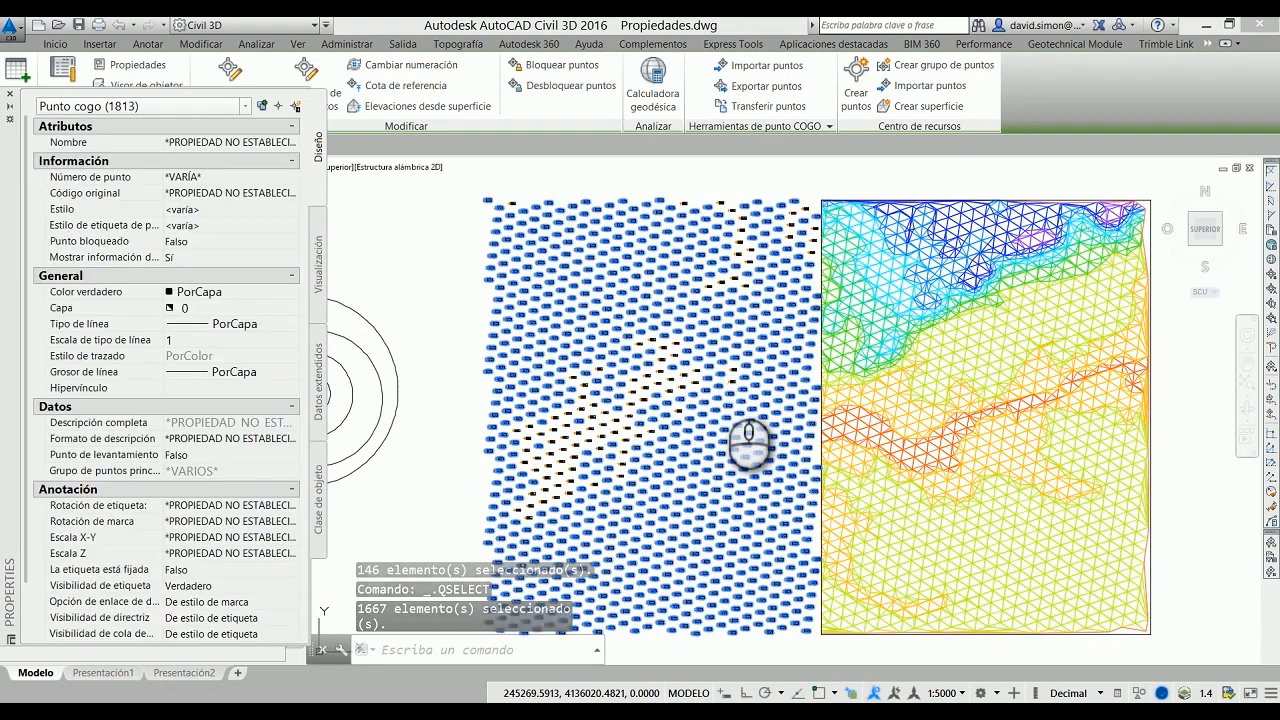
# Step: Examine the elevations of the selected and unselected points up close, and close the Properties palette
pyautogui.scroll(6, 727, 375)
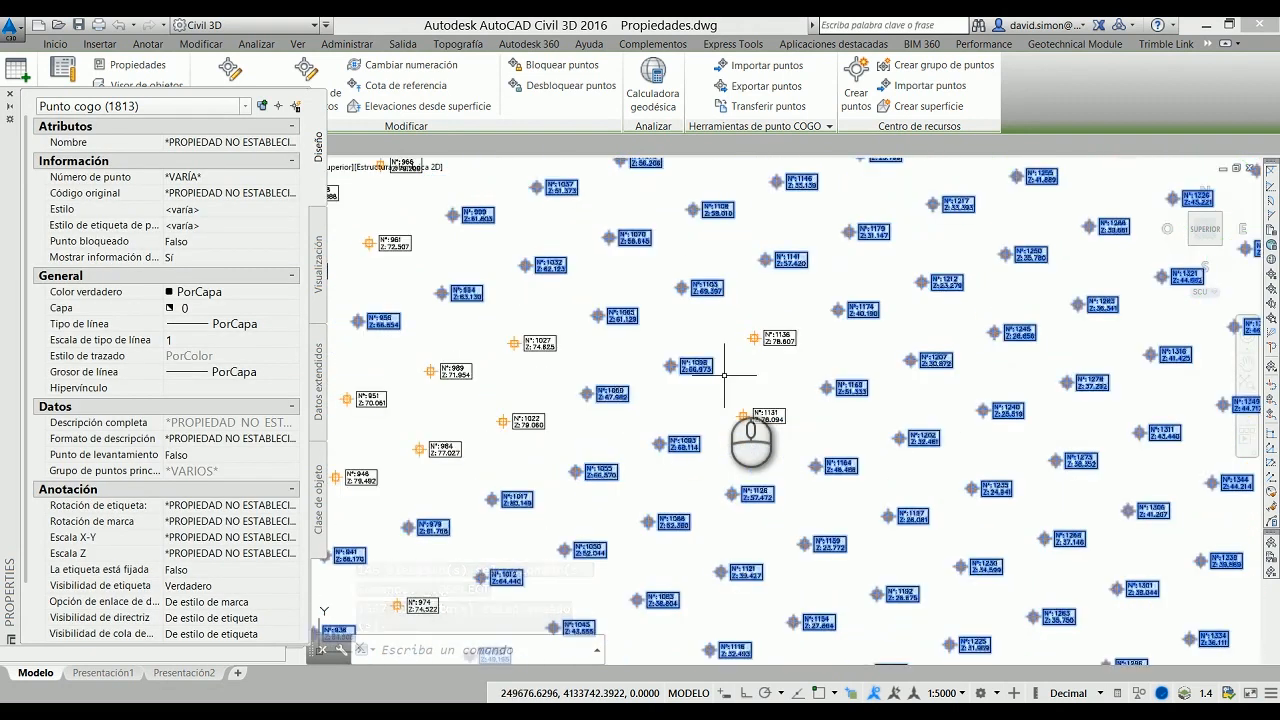
pyautogui.scroll(3, 724, 375)
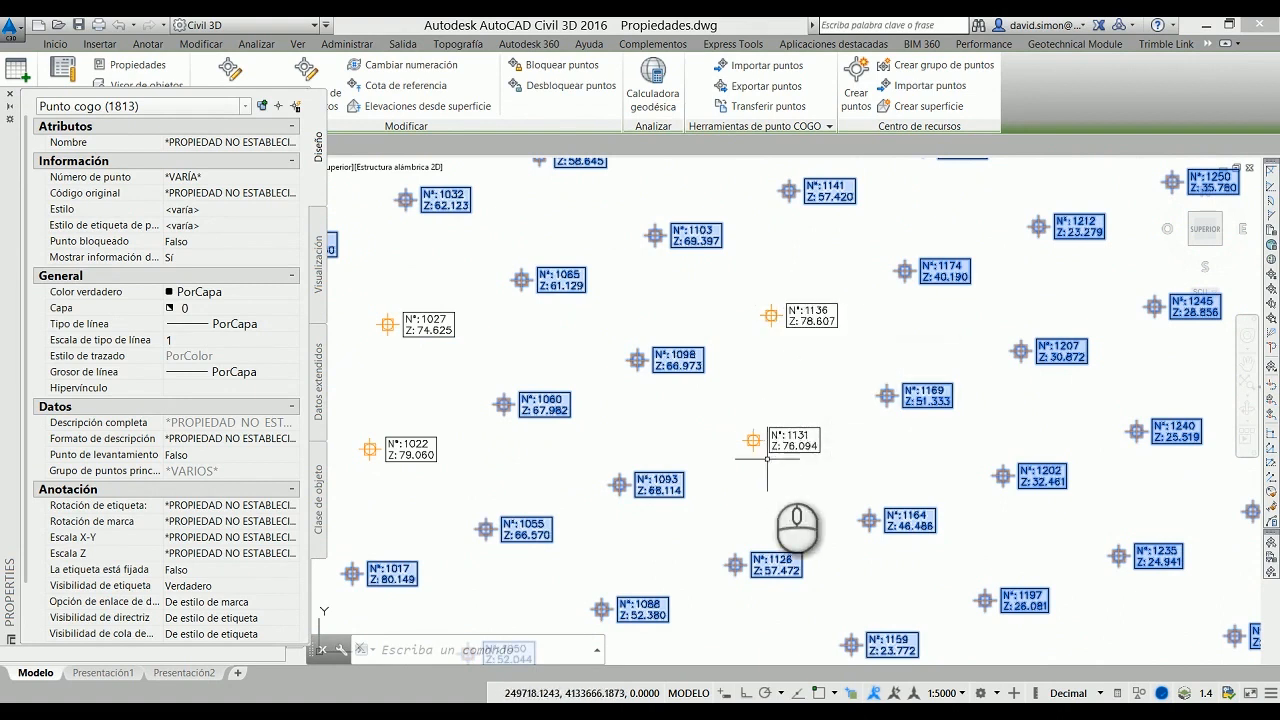
pyautogui.moveTo(428, 436)
pyautogui.moveTo(739, 520); pyautogui.dragTo(876, 394, button='middle')
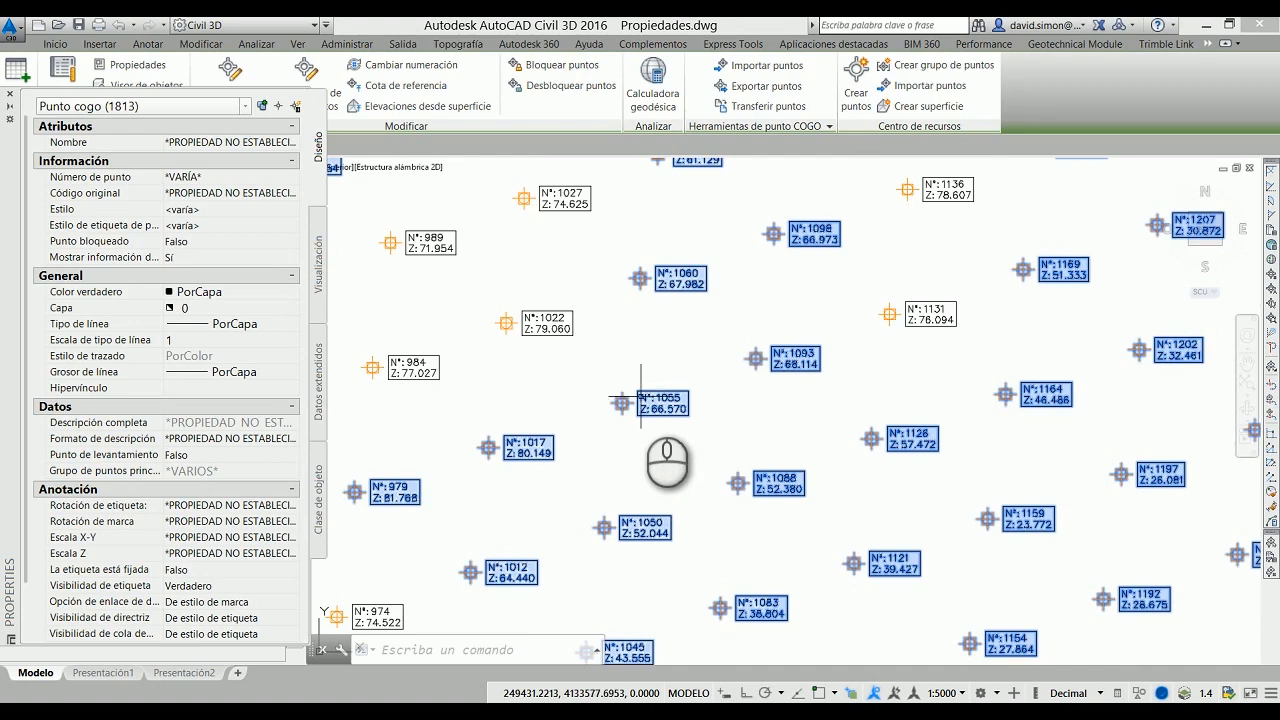
pyautogui.scroll(-6, 589, 363)
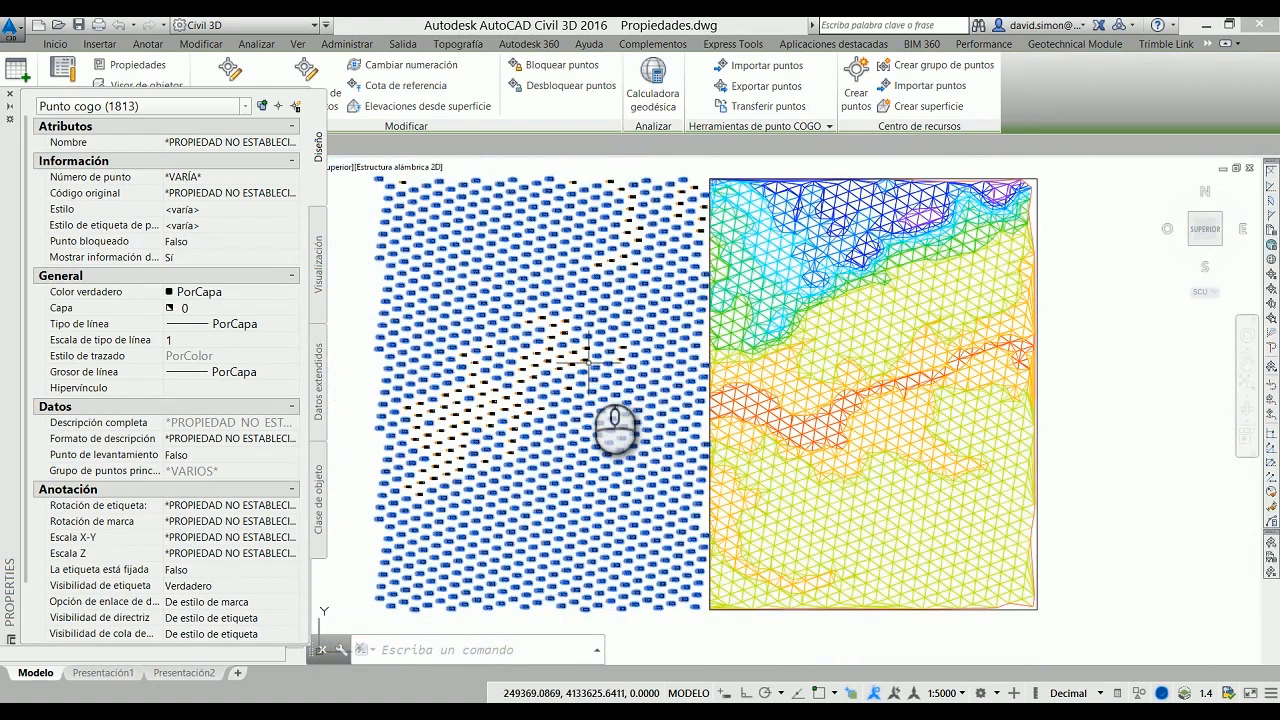
pyautogui.moveTo(640, 383); pyautogui.dragTo(666, 380, button='middle')
pyautogui.moveTo(666, 378)
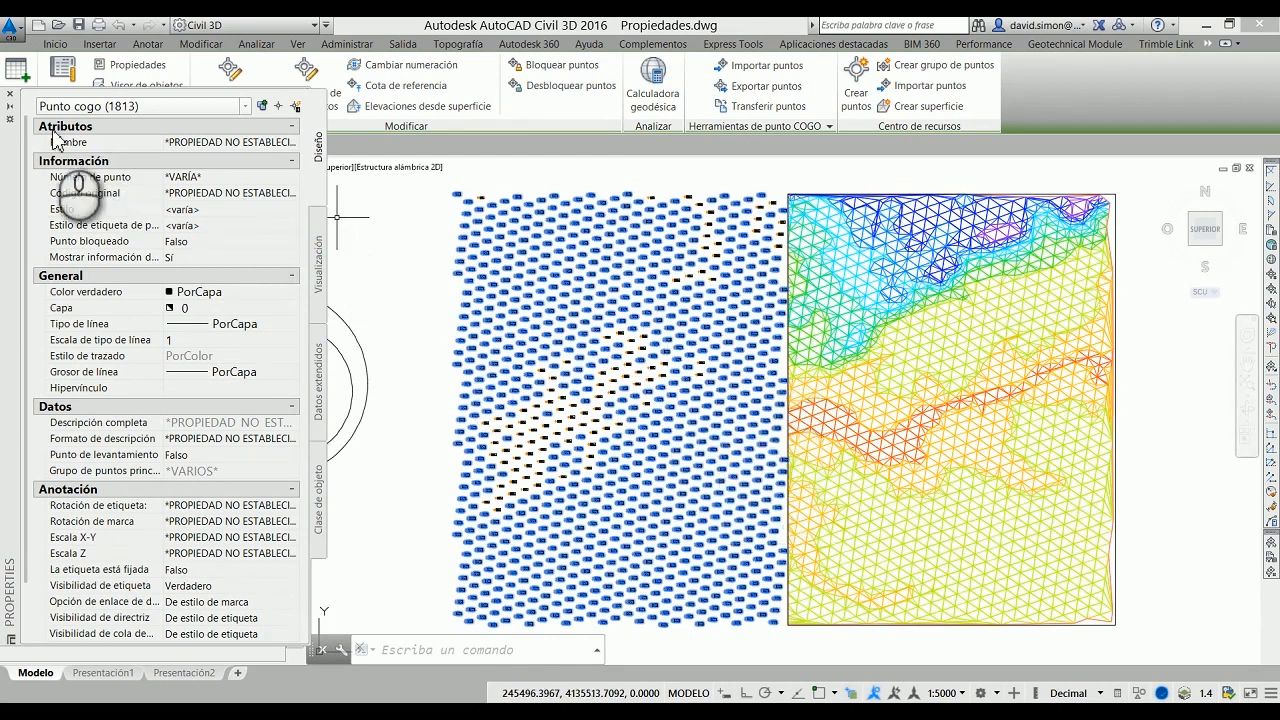
pyautogui.click(12, 97)
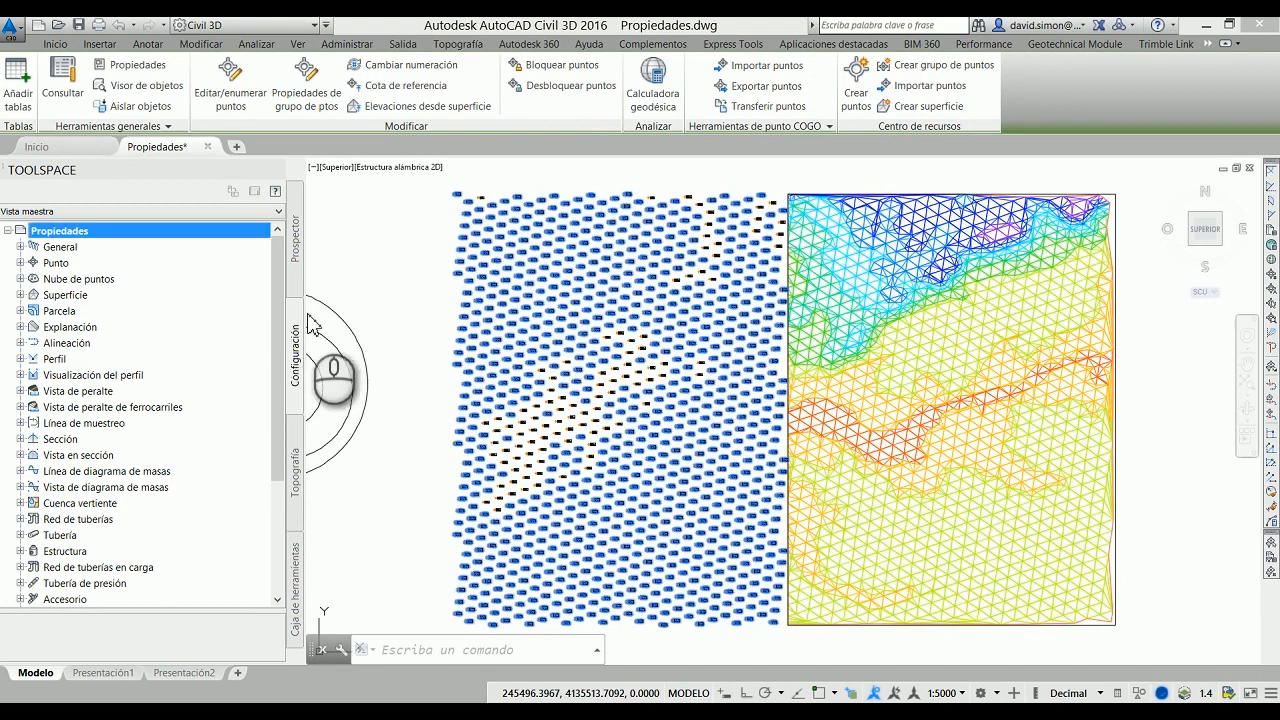
# Step: Open the selected COGO points in the Object Viewer, orbit them in 3D and return to the Superior view
pyautogui.rightClick(390, 228)
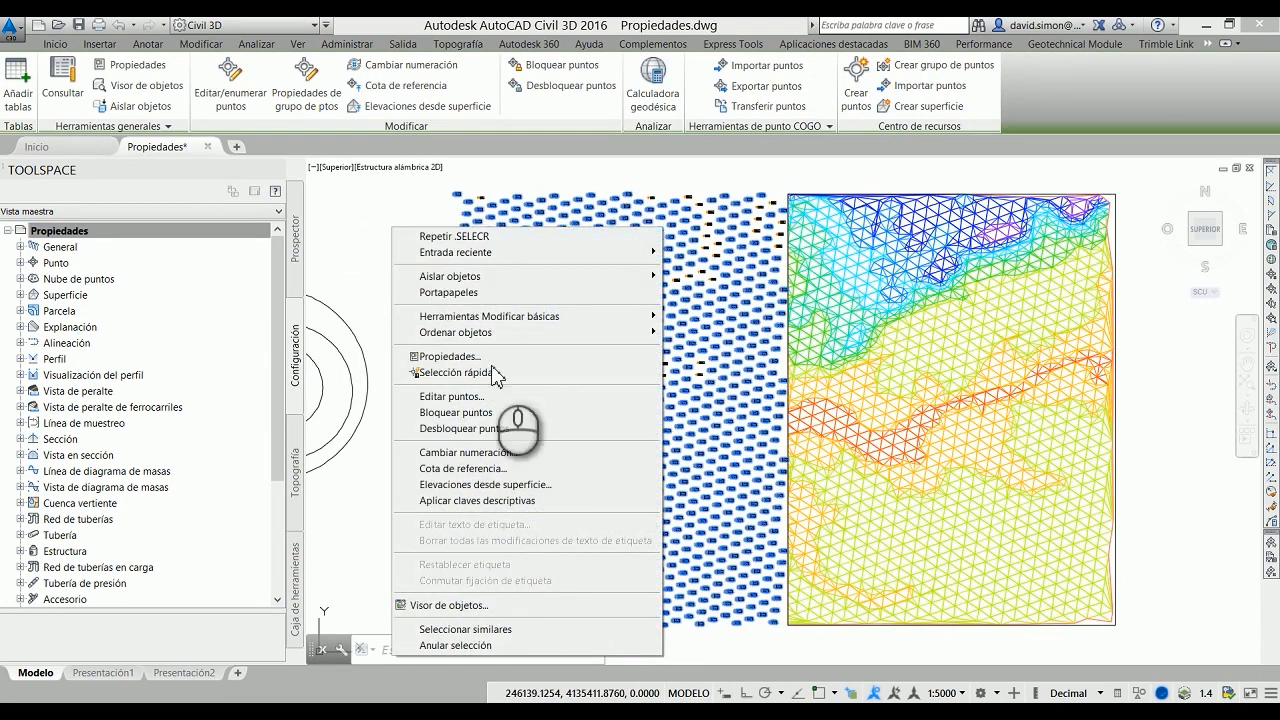
pyautogui.click(478, 607)
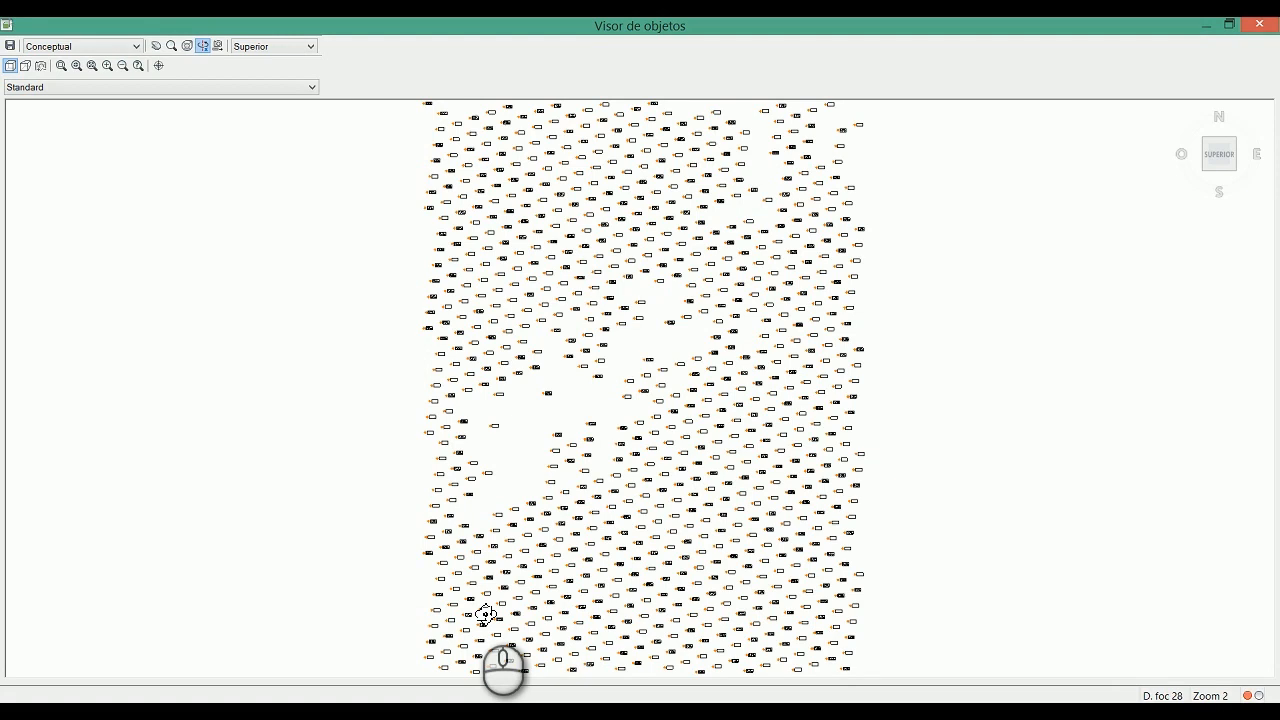
pyautogui.moveTo(628, 580); pyautogui.dragTo(624, 486)
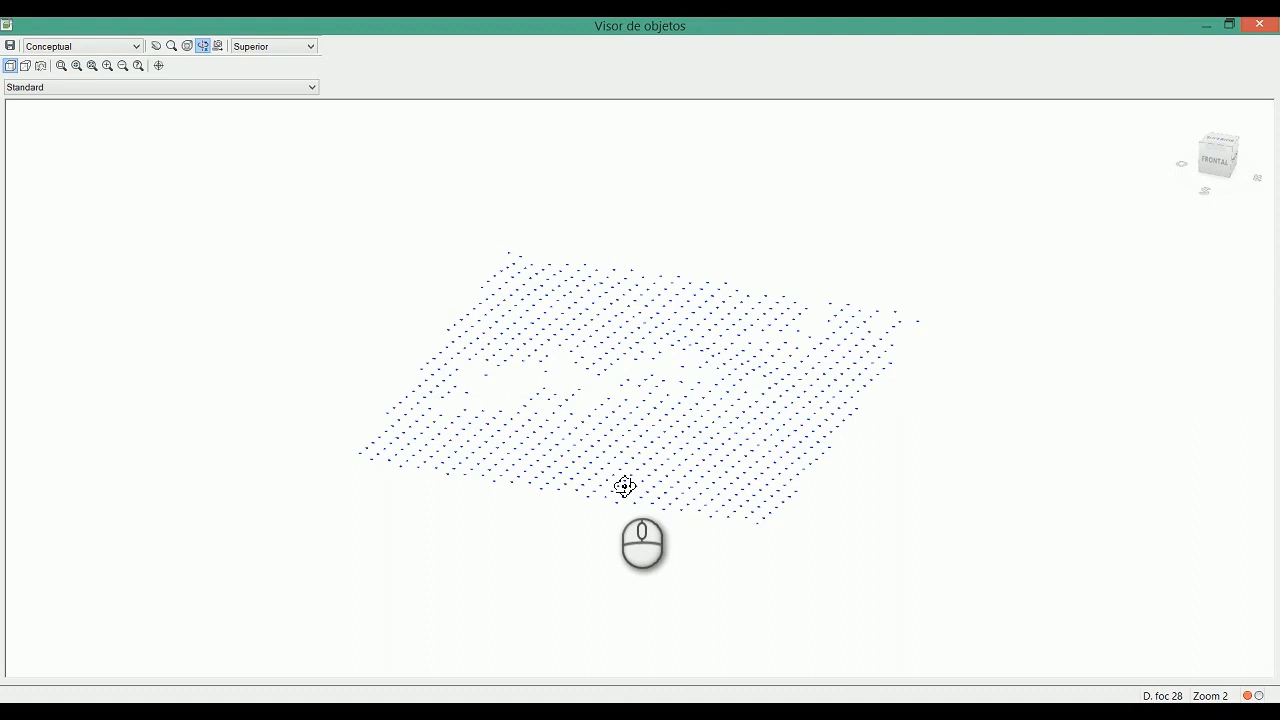
pyautogui.click(1222, 145)
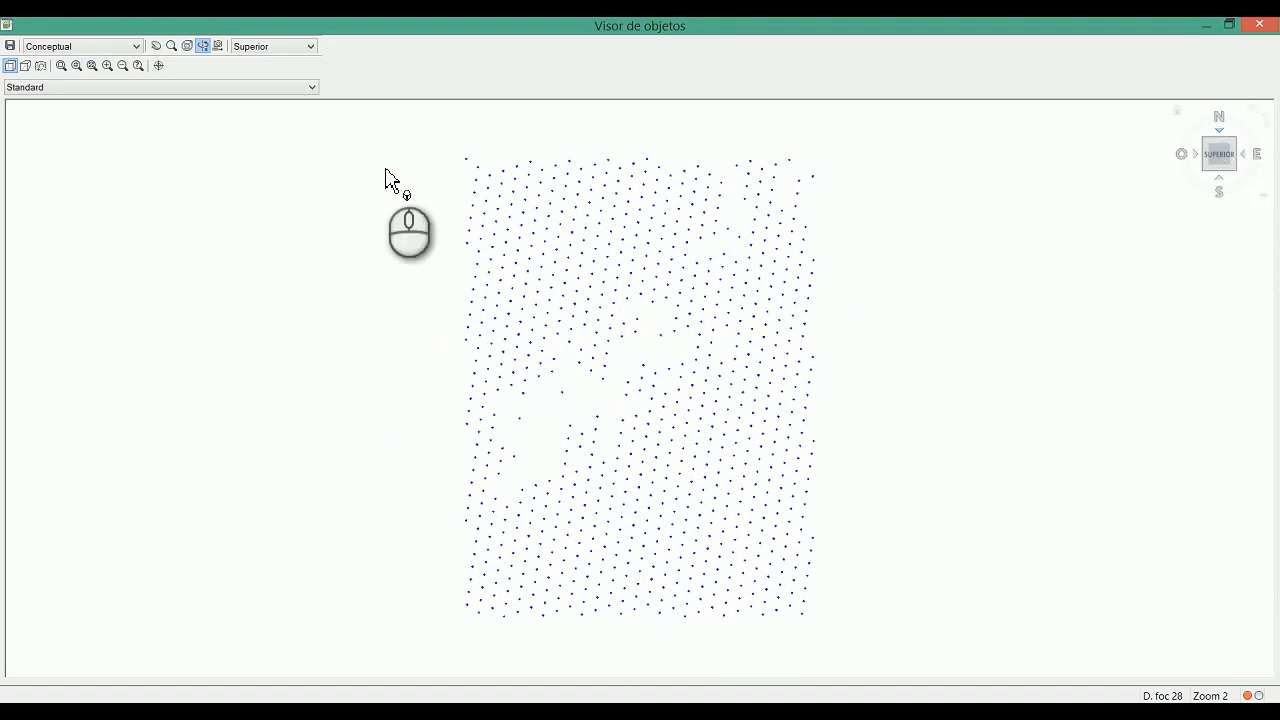
# Step: Review the Object Viewer's visual styles and keep Conceptual, check the Constrained 3D Orbit tool and close the viewer
pyautogui.click(126, 46)
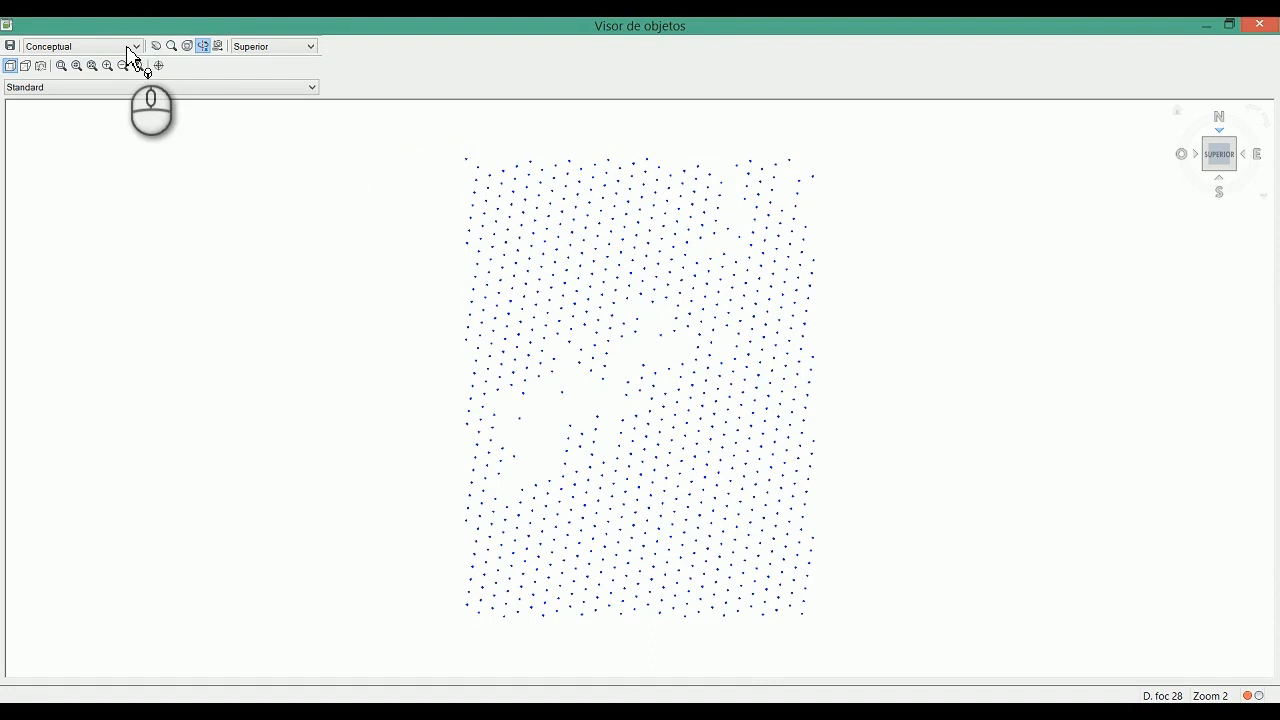
pyautogui.click(133, 46)
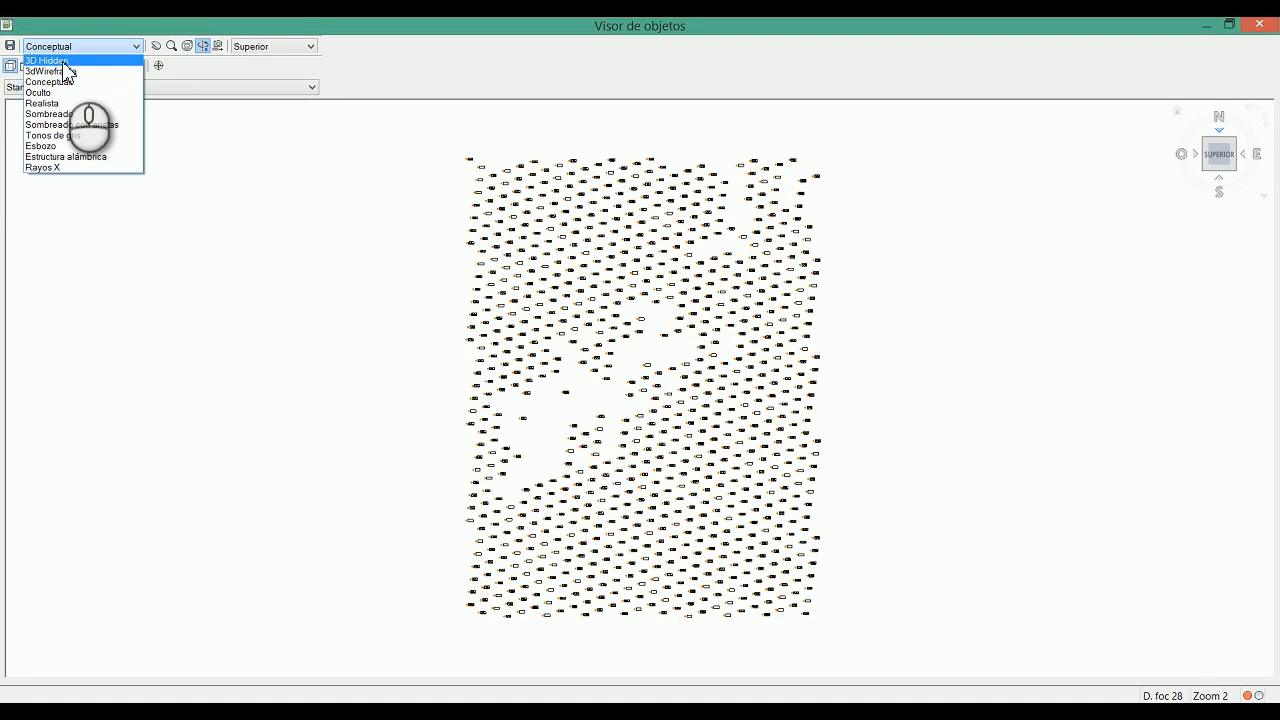
pyautogui.click(393, 273)
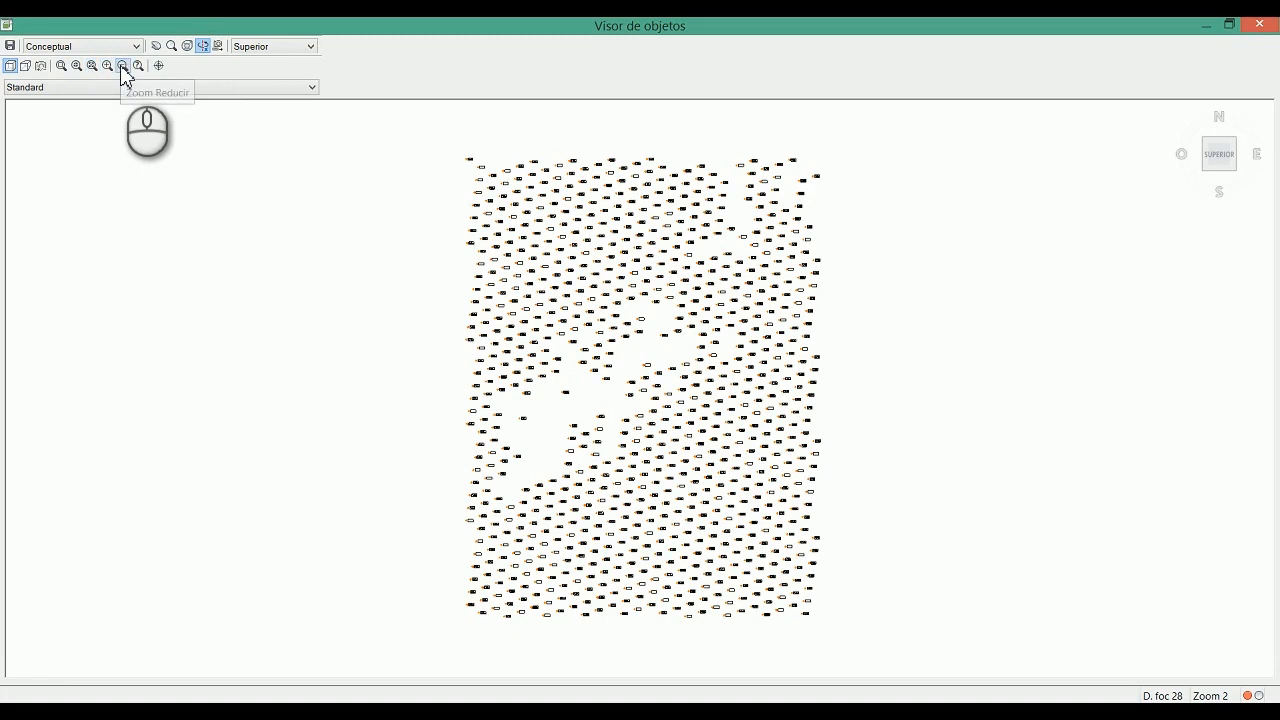
pyautogui.click(205, 47)
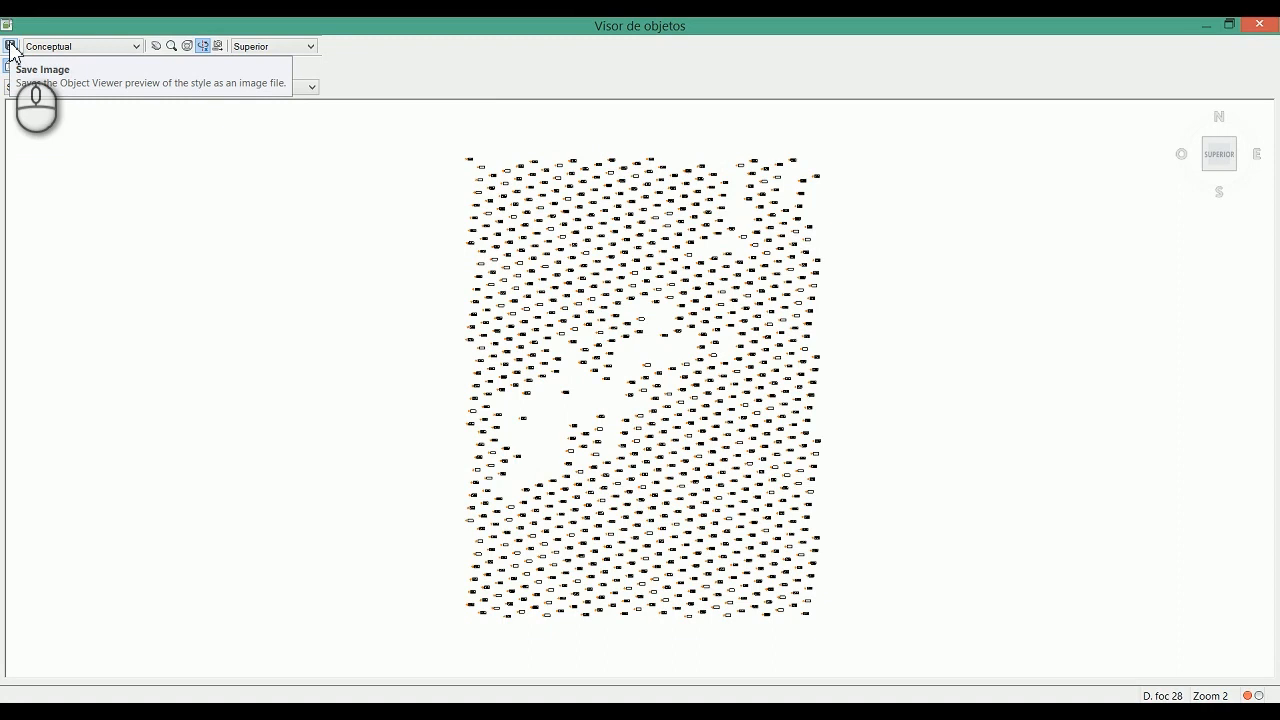
pyautogui.click(1259, 24)
# Step: Open the TIN surface in the Object Viewer and keep the Conceptual visual style
pyautogui.moveTo(813, 248)
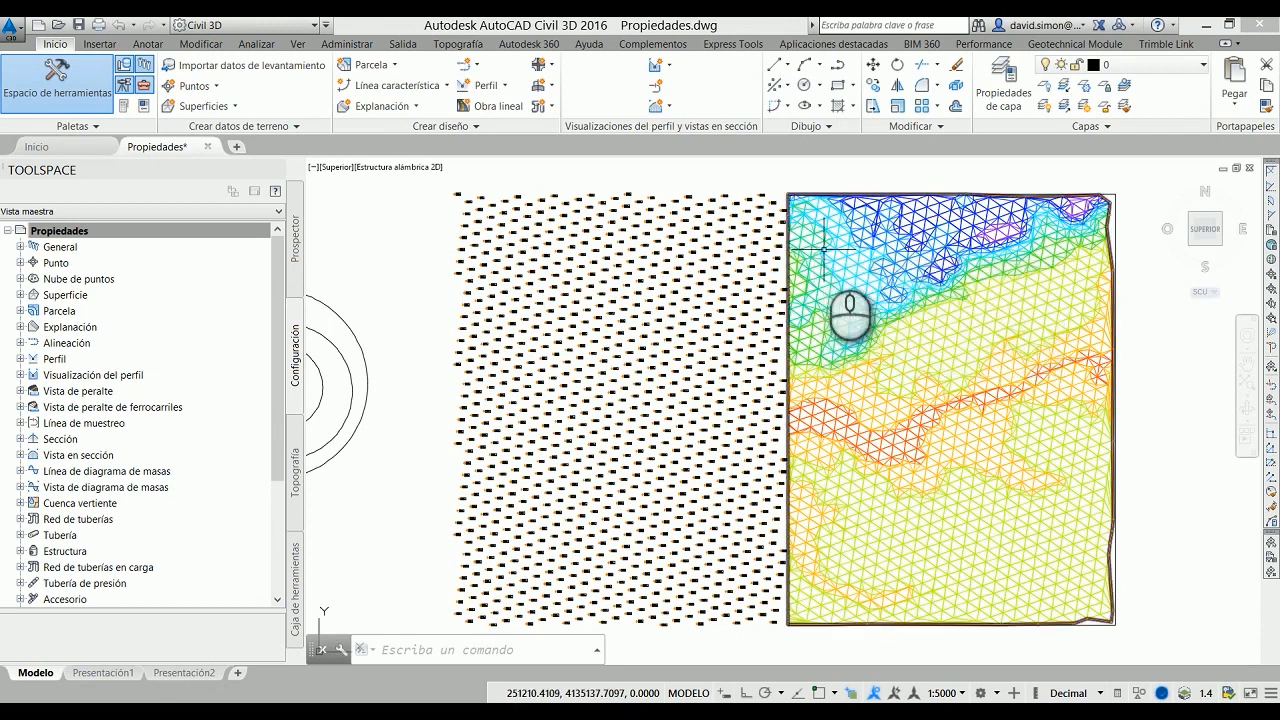
pyautogui.click(822, 249)
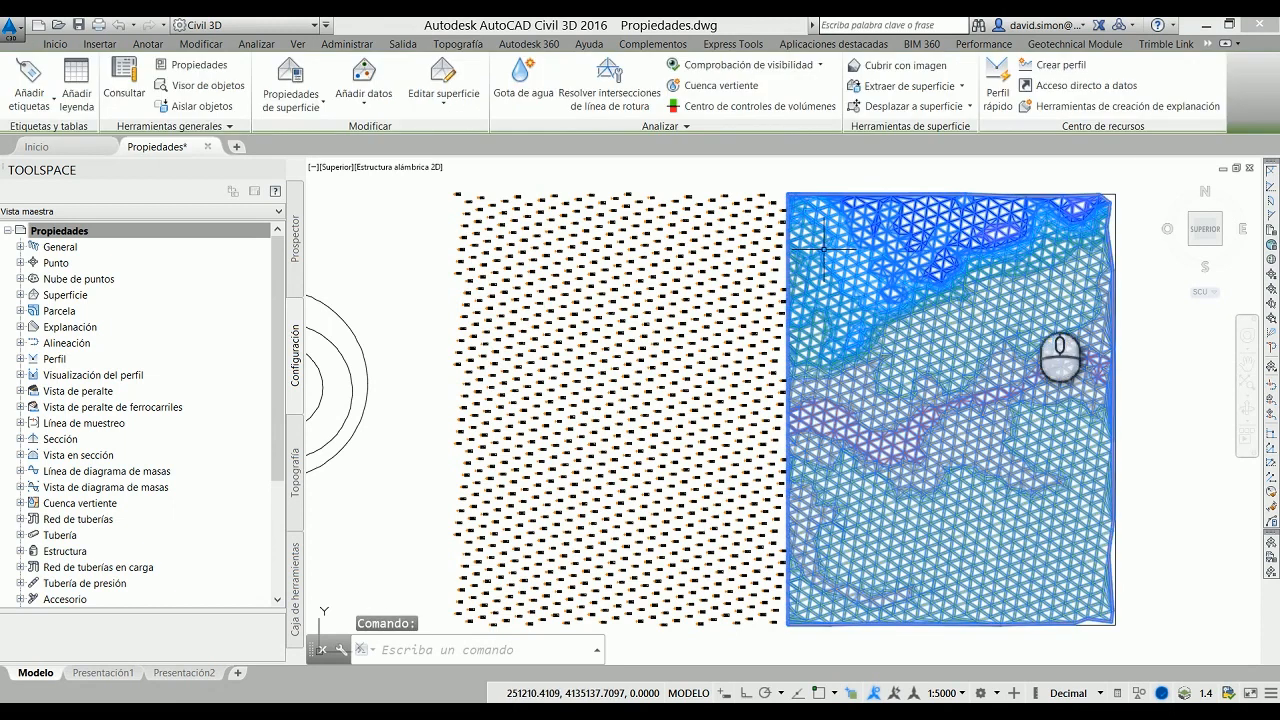
pyautogui.rightClick(1122, 308)
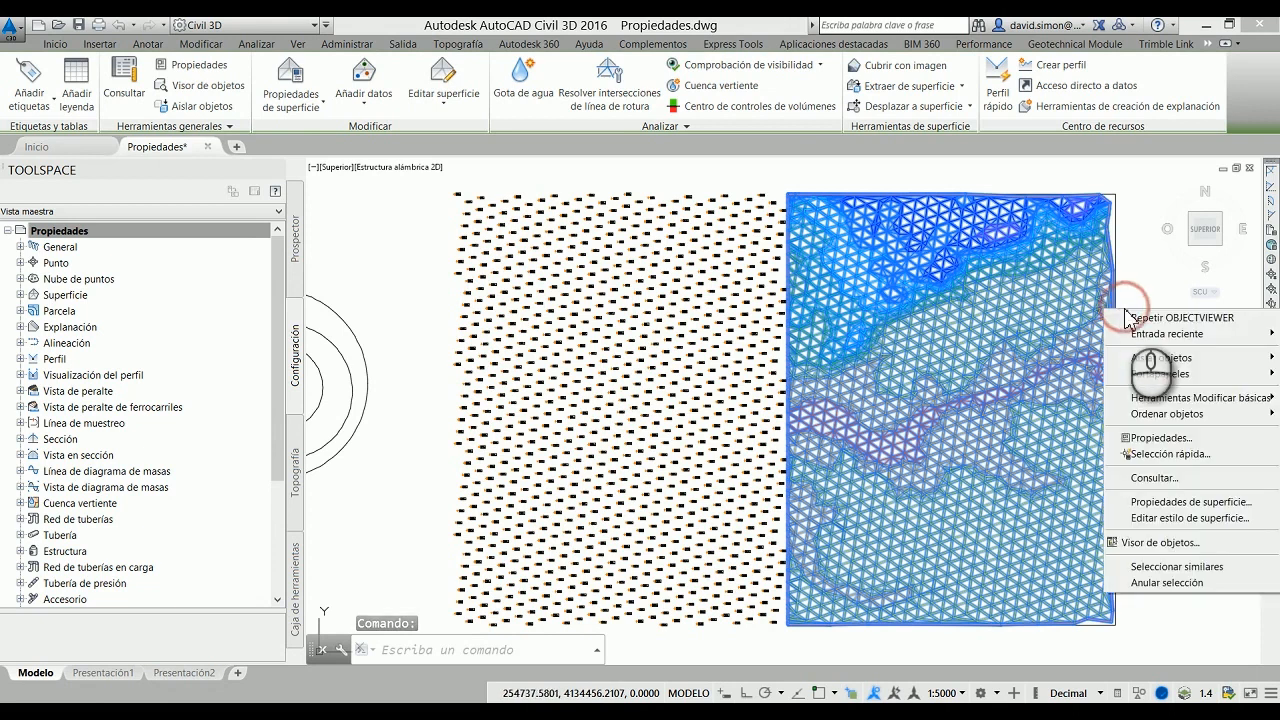
pyautogui.click(1197, 540)
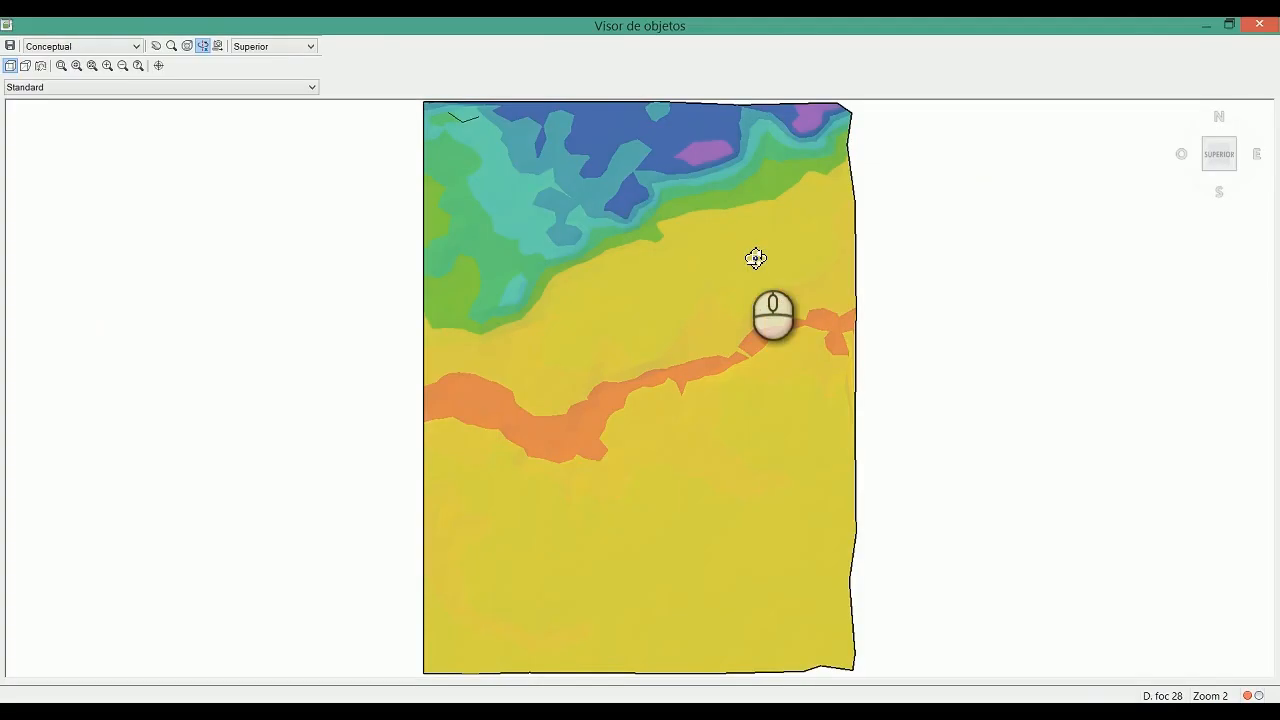
pyautogui.click(106, 46)
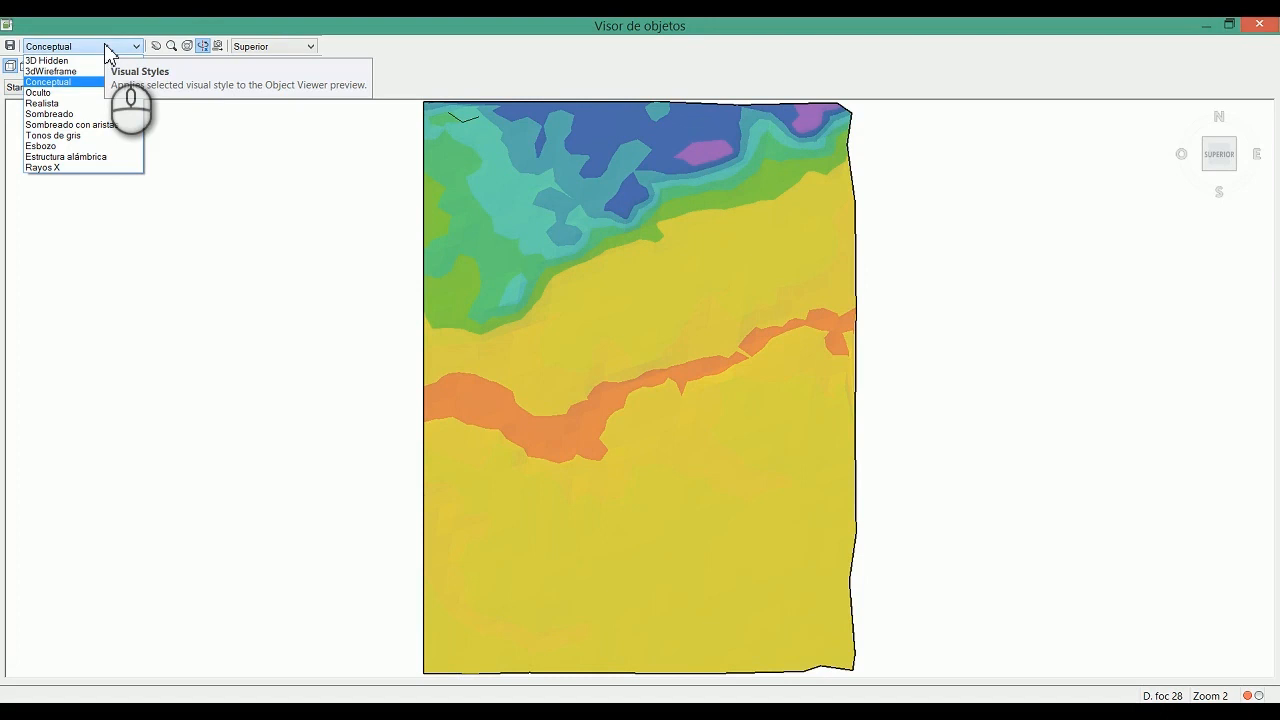
pyautogui.click(70, 83)
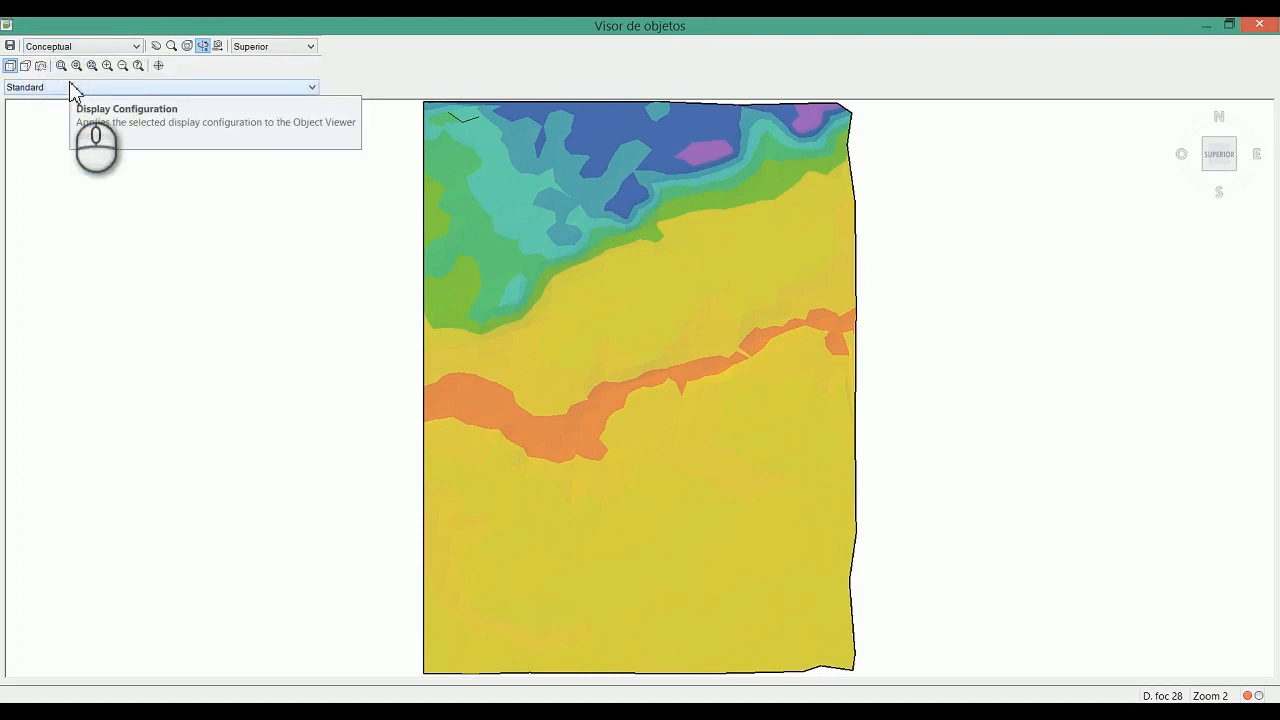
# Step: Orbit the surface to an oblique 3D view, switch to perspective projection and enlarge the surface in the viewer
pyautogui.moveTo(790, 662); pyautogui.dragTo(615, 525)
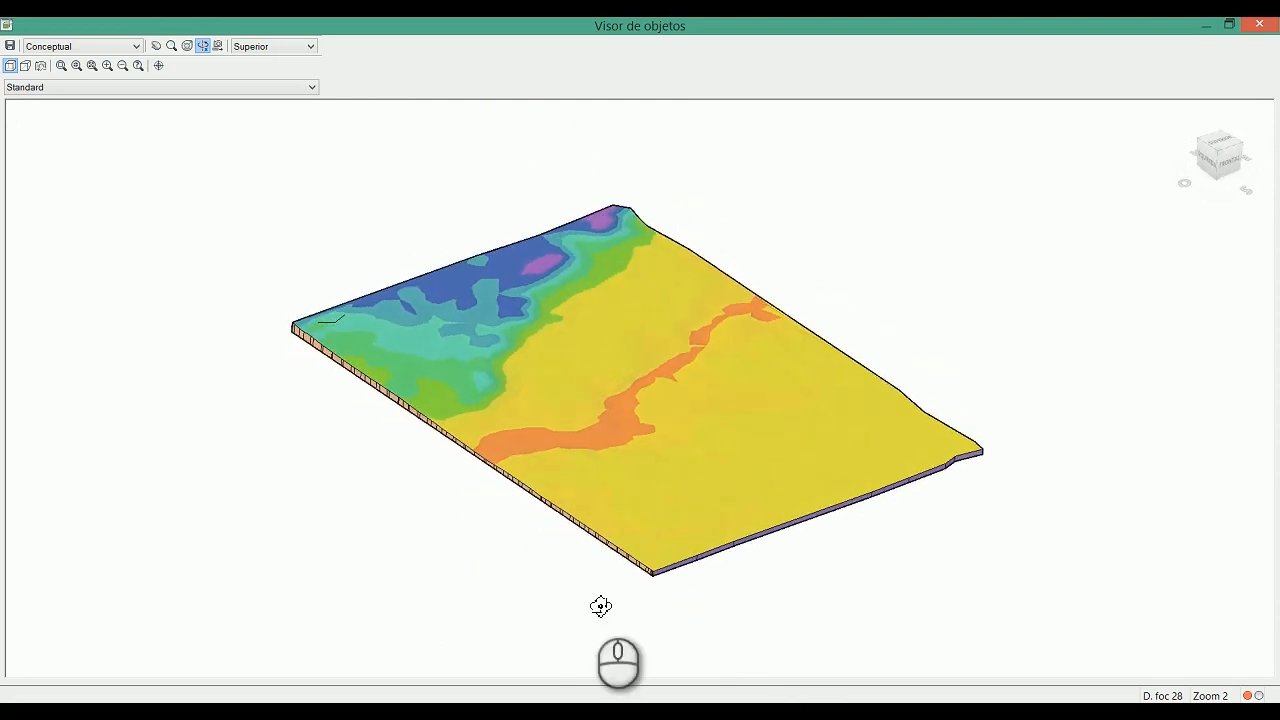
pyautogui.click(29, 66)
pyautogui.moveTo(606, 506); pyautogui.dragTo(599, 542)
pyautogui.scroll(2, 643, 530)
pyautogui.click(1218, 153)
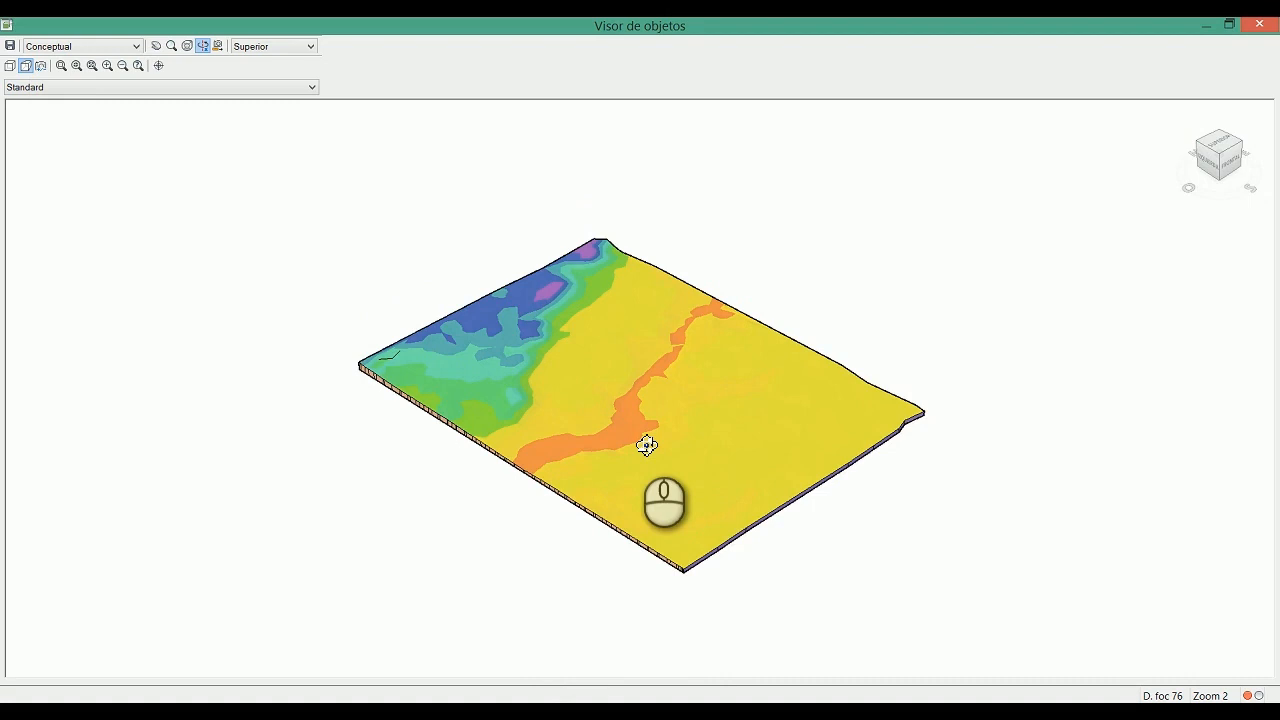
pyautogui.scroll(3, 646, 446)
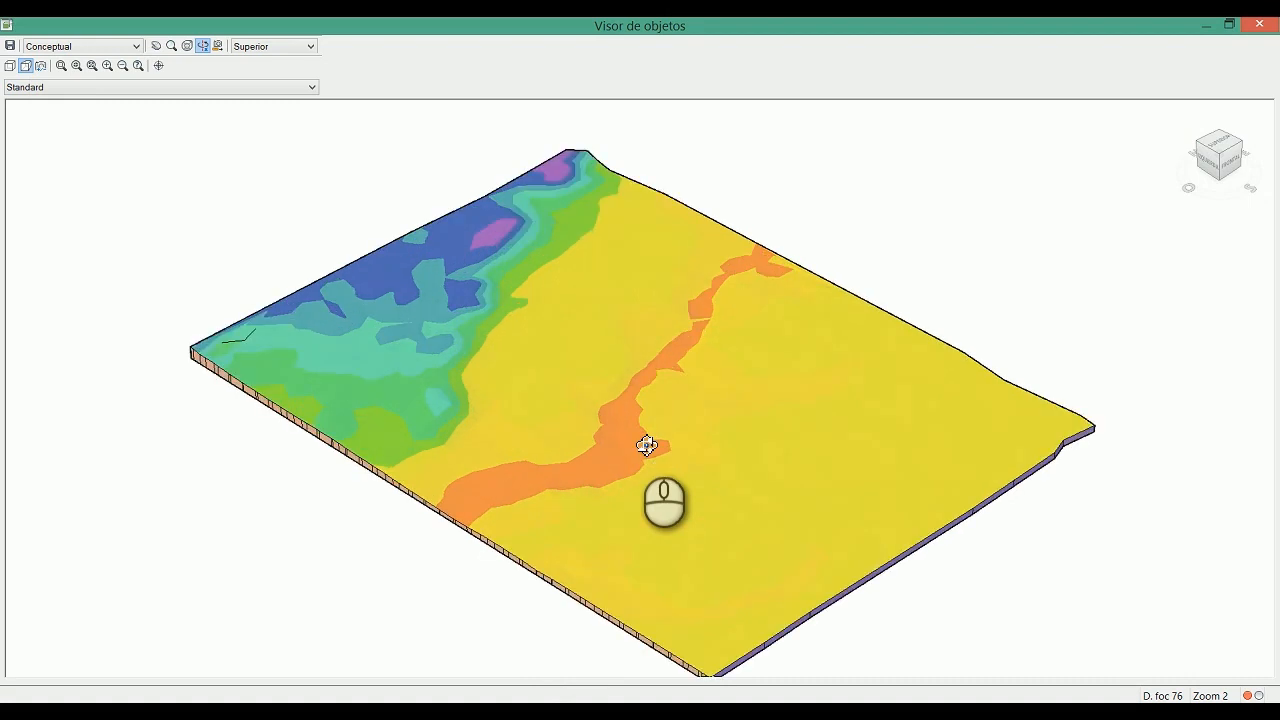
# Step: Start saving the preview as an image and choose the folder 0104 Propiedades y Visor de Objetos inside Civil 3D Curso
pyautogui.click(11, 46)
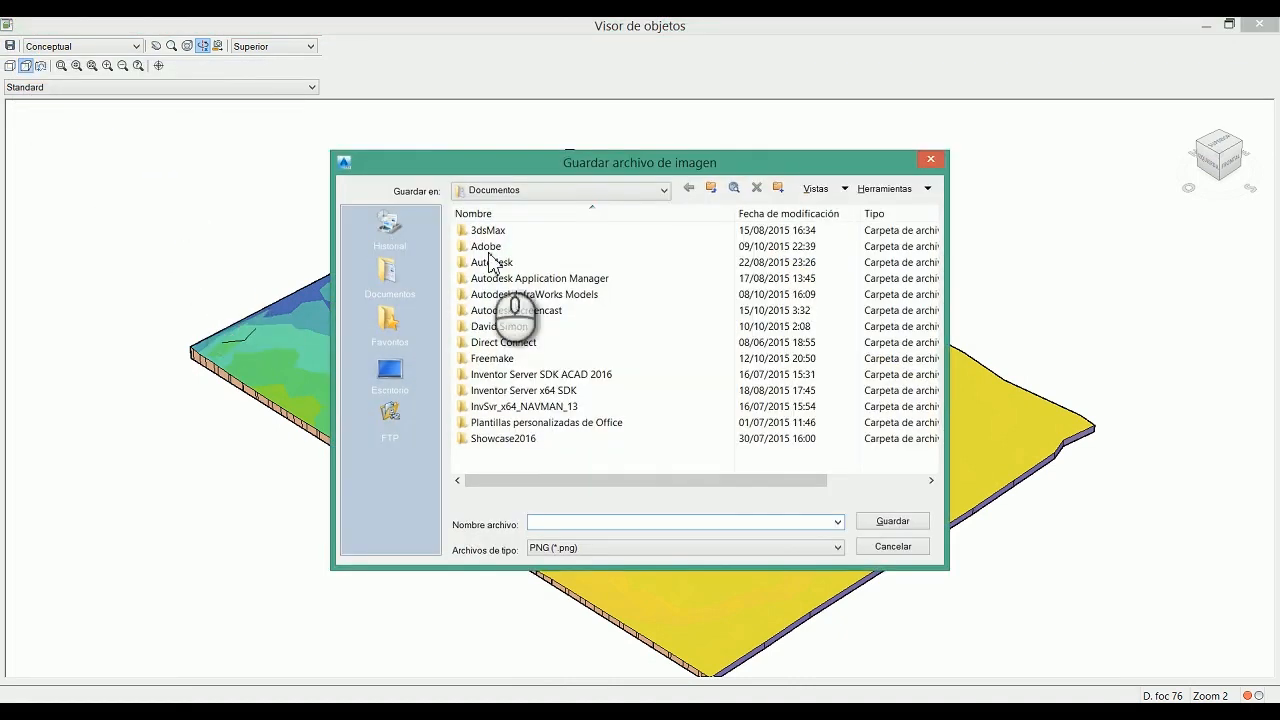
pyautogui.click(571, 190)
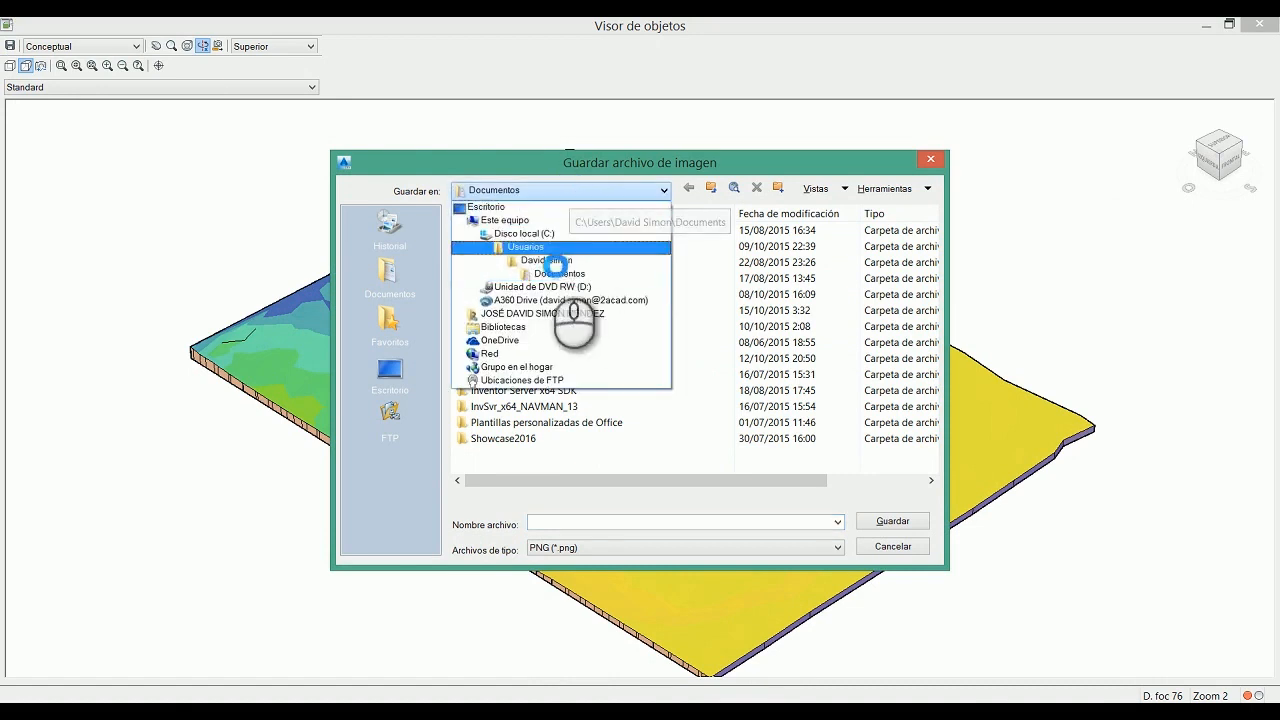
pyautogui.click(530, 233)
pyautogui.doubleClick(503, 295)
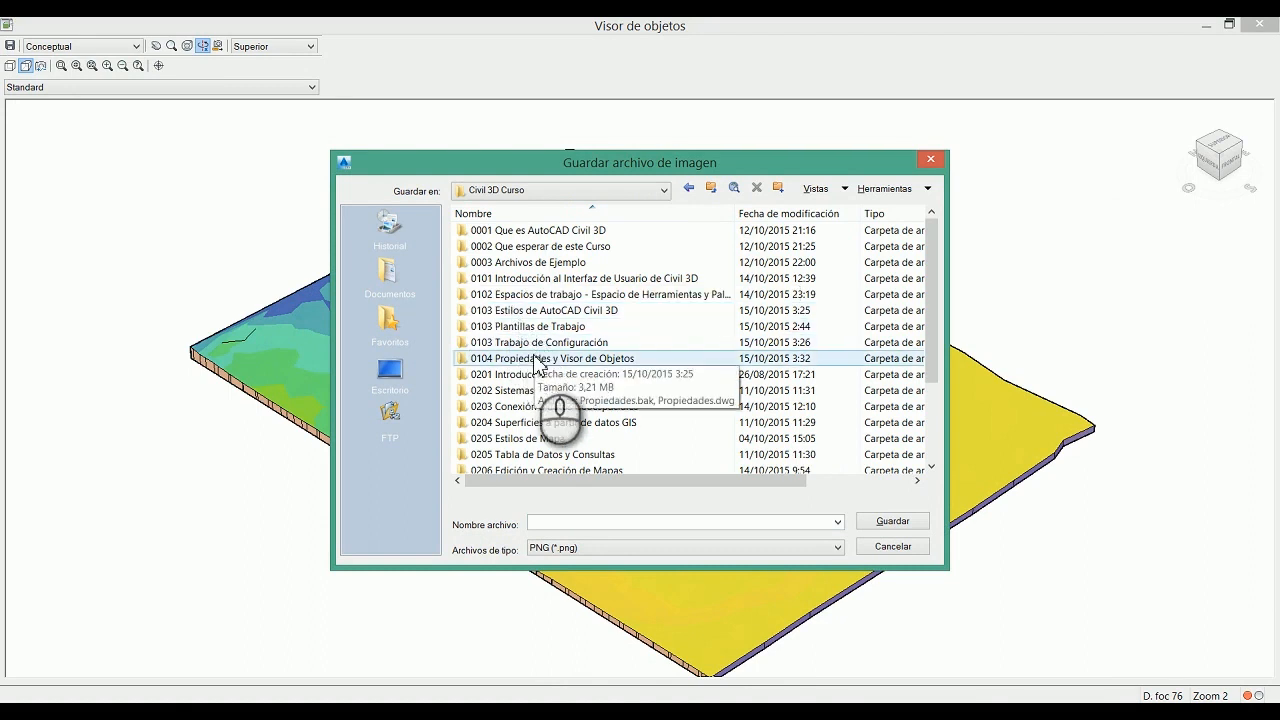
pyautogui.doubleClick(538, 359)
# Step: Save the image as Superficie 3D Conceptual in PNG format, then close the Object Viewer and clear the surface selection
pyautogui.click(589, 522)
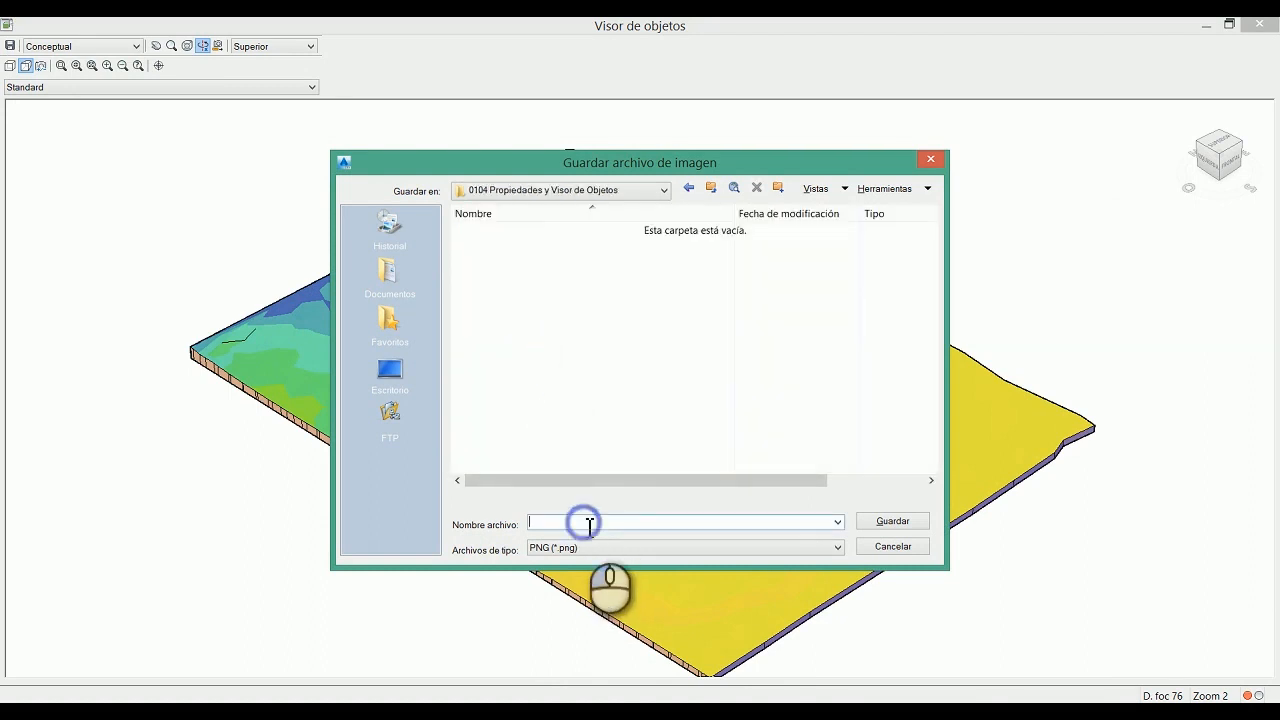
pyautogui.write('Superficie 3D Conceptual')
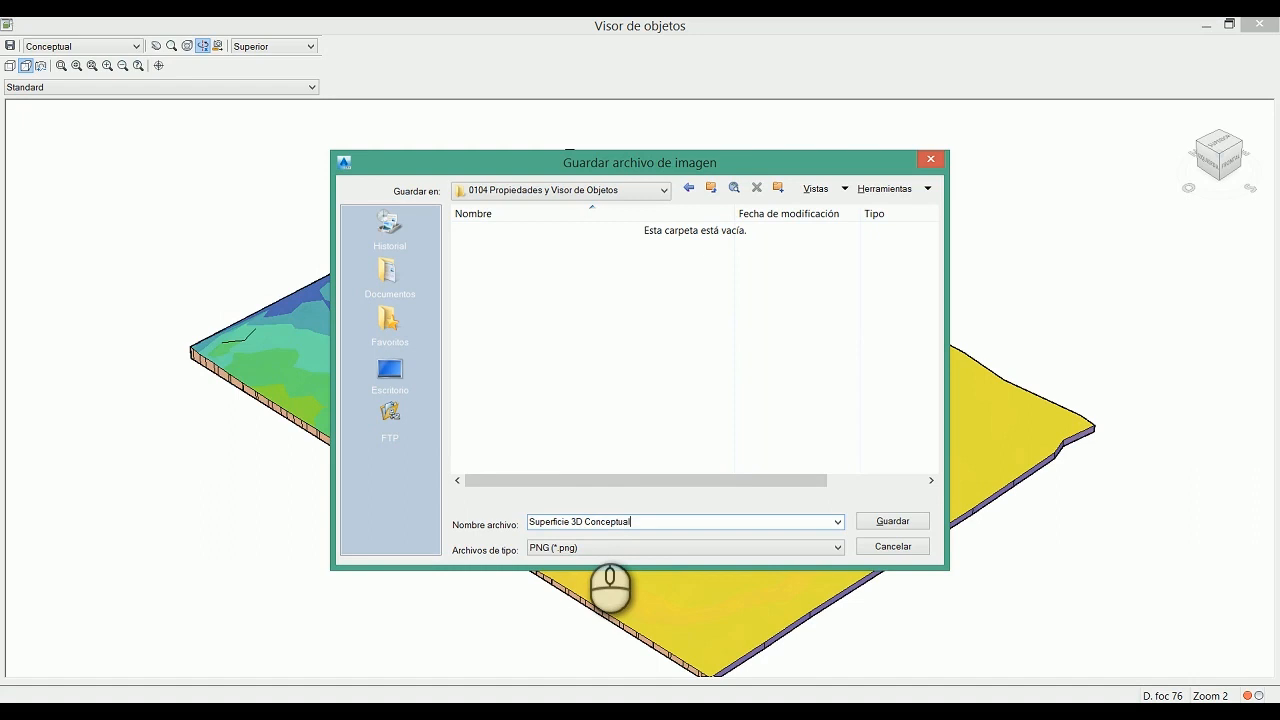
pyautogui.click(622, 548)
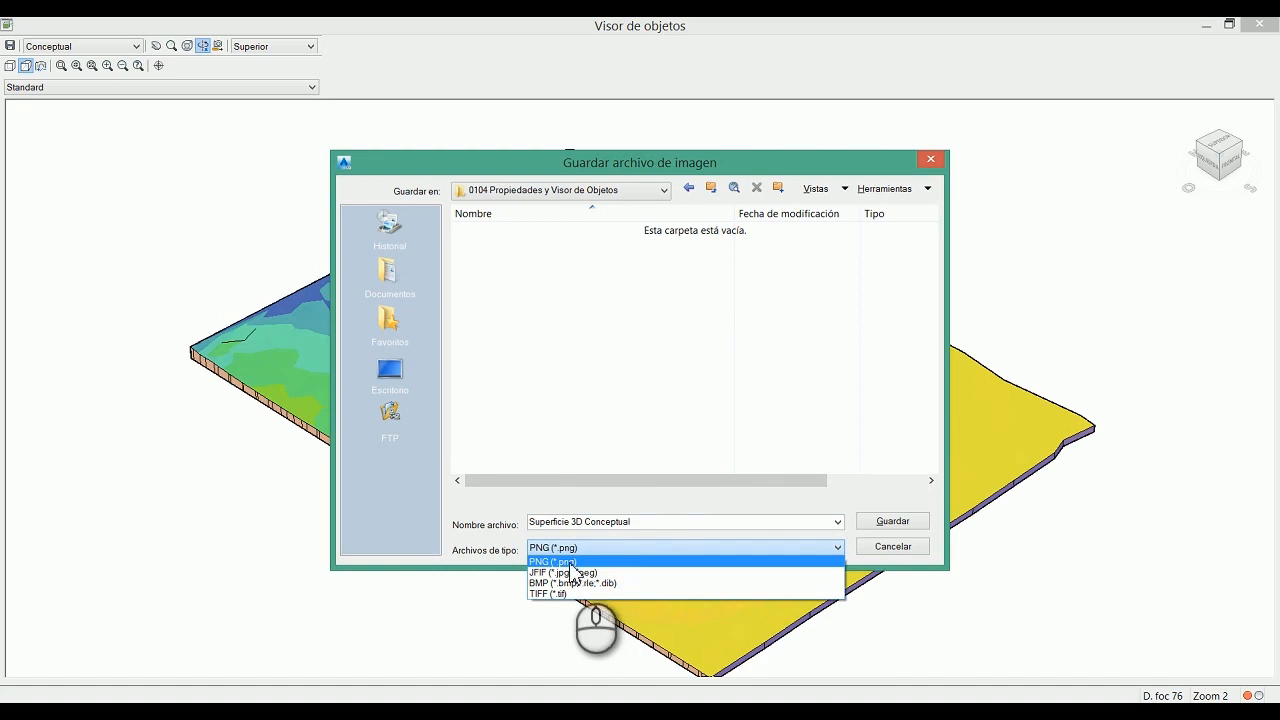
pyautogui.click(575, 562)
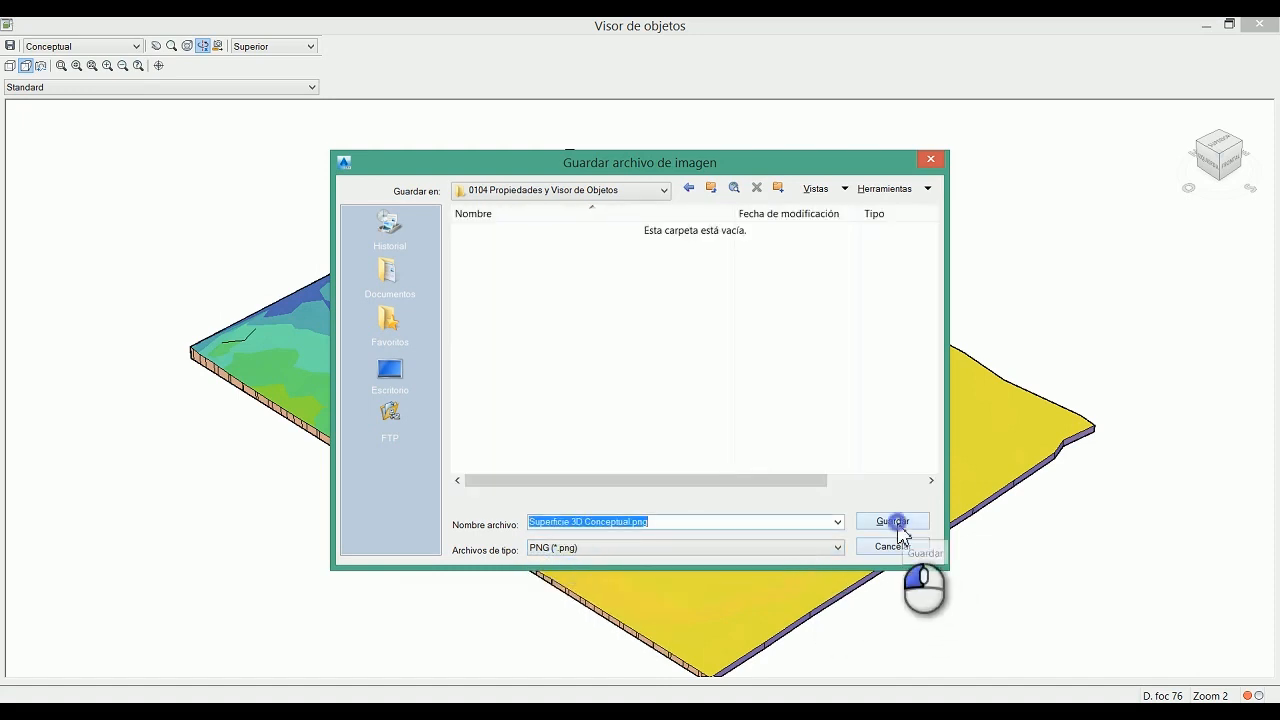
pyautogui.click(898, 523)
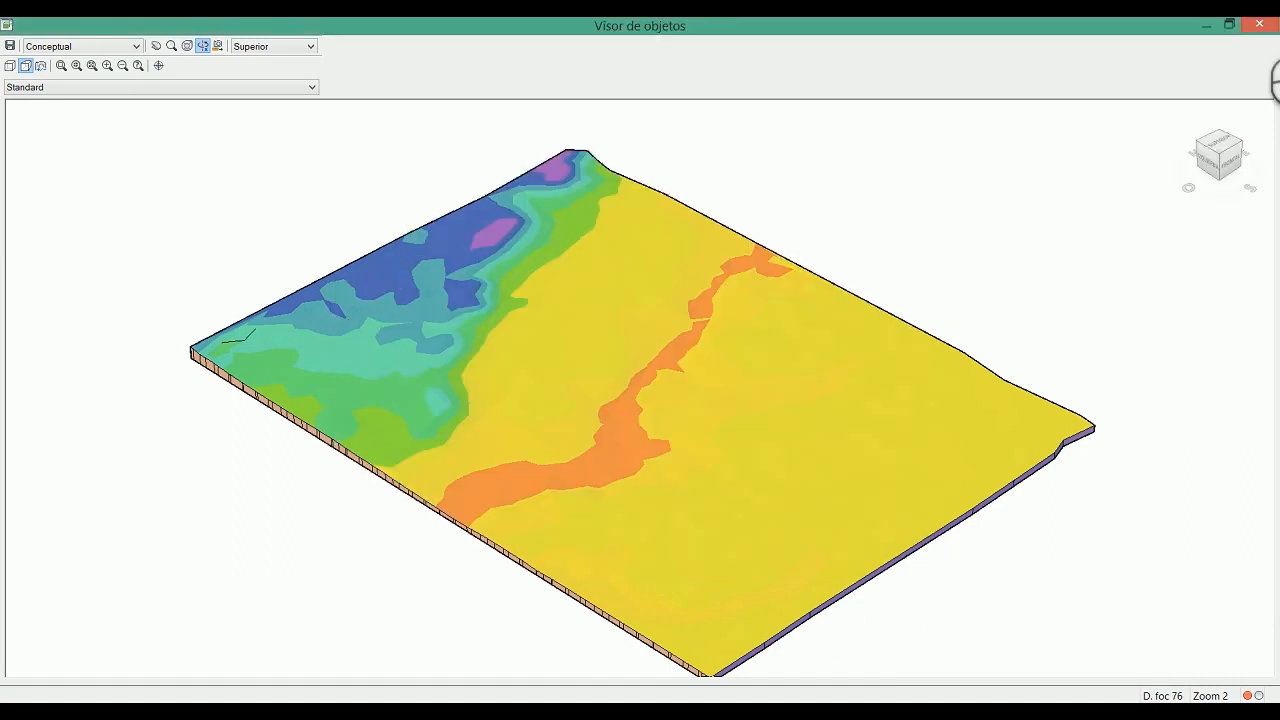
pyautogui.click(1261, 24)
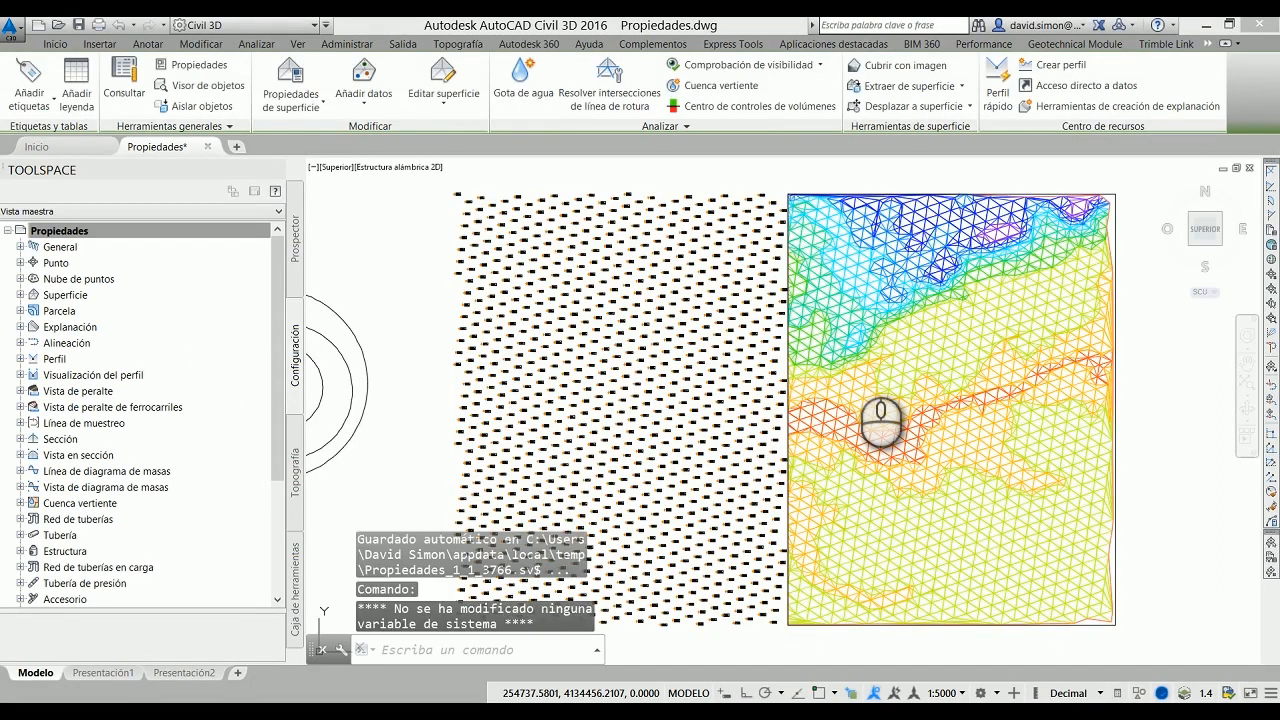
pyautogui.press('Escape')
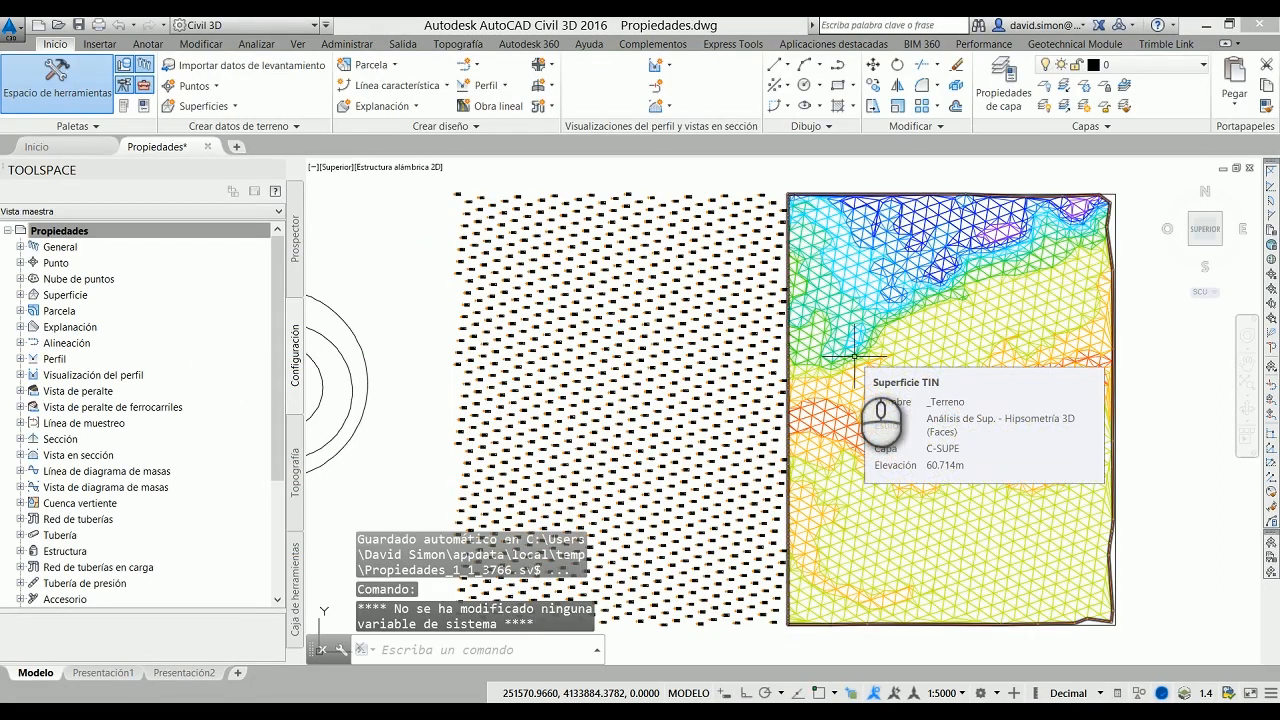